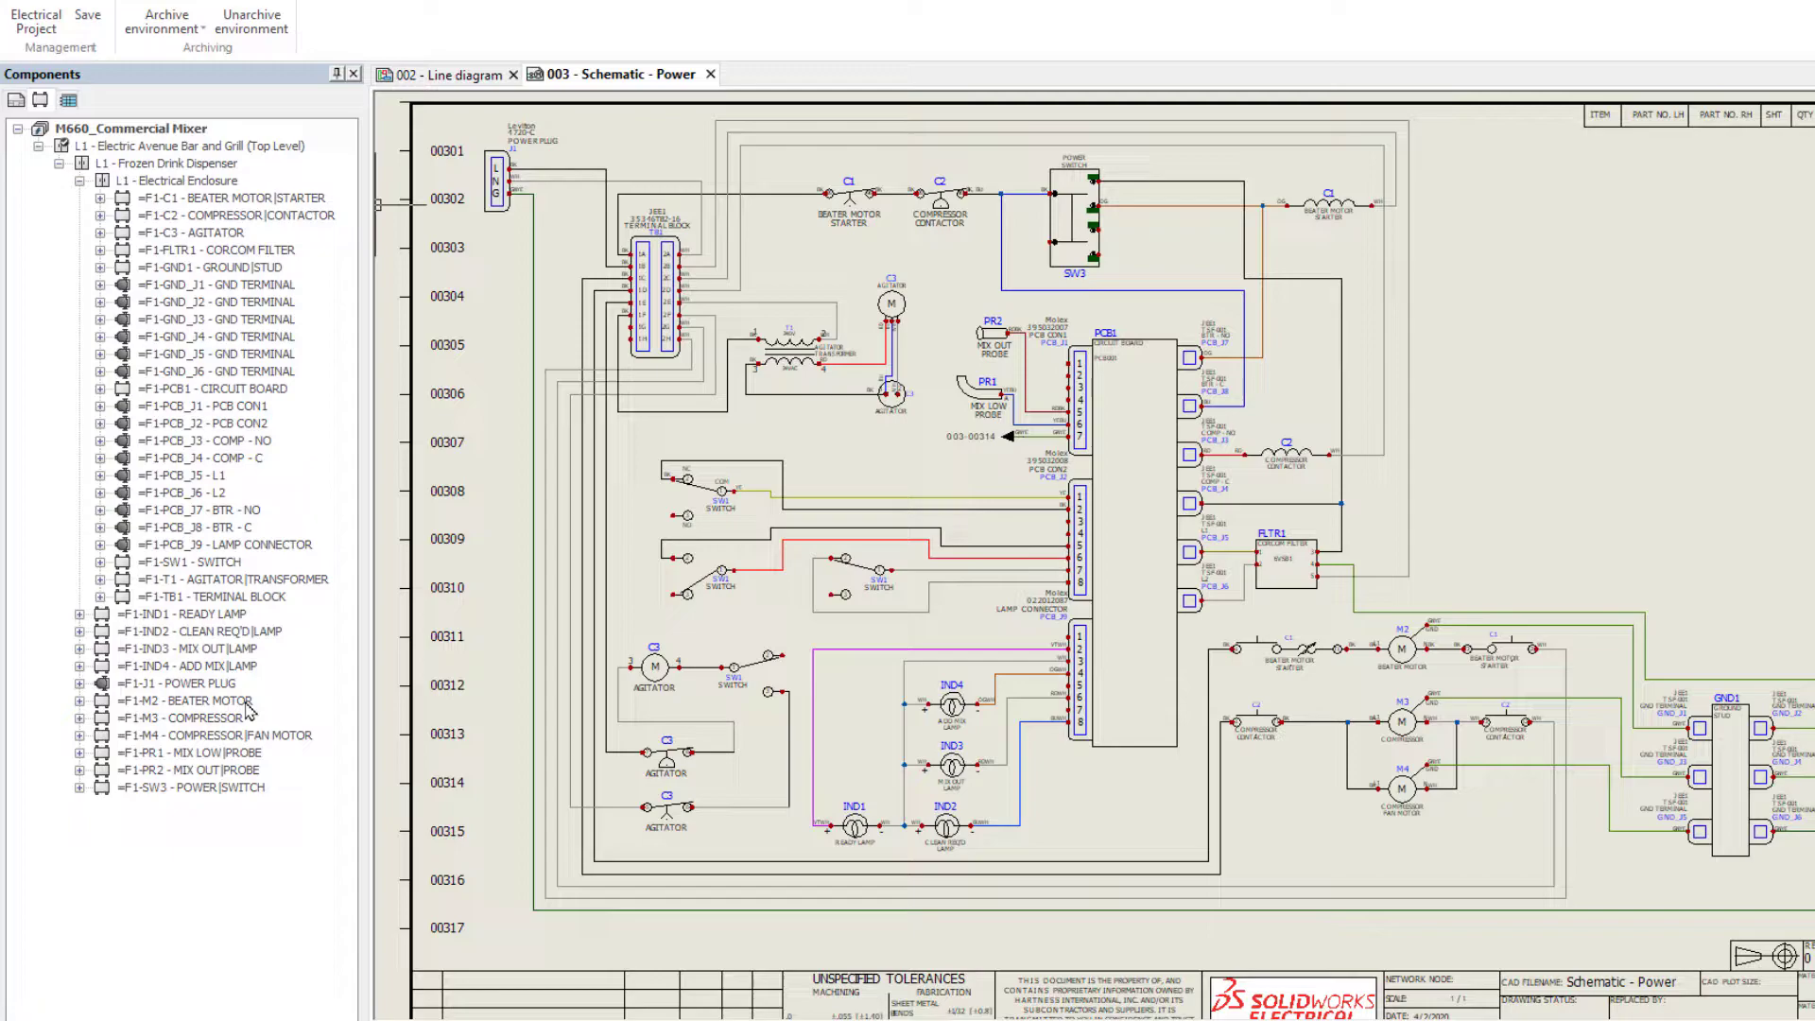
Delete components =F1-M2 and =F1-C1 with 'Confirmed only', approving each component's deletion
click(227, 701)
ctrl+click(303, 199)
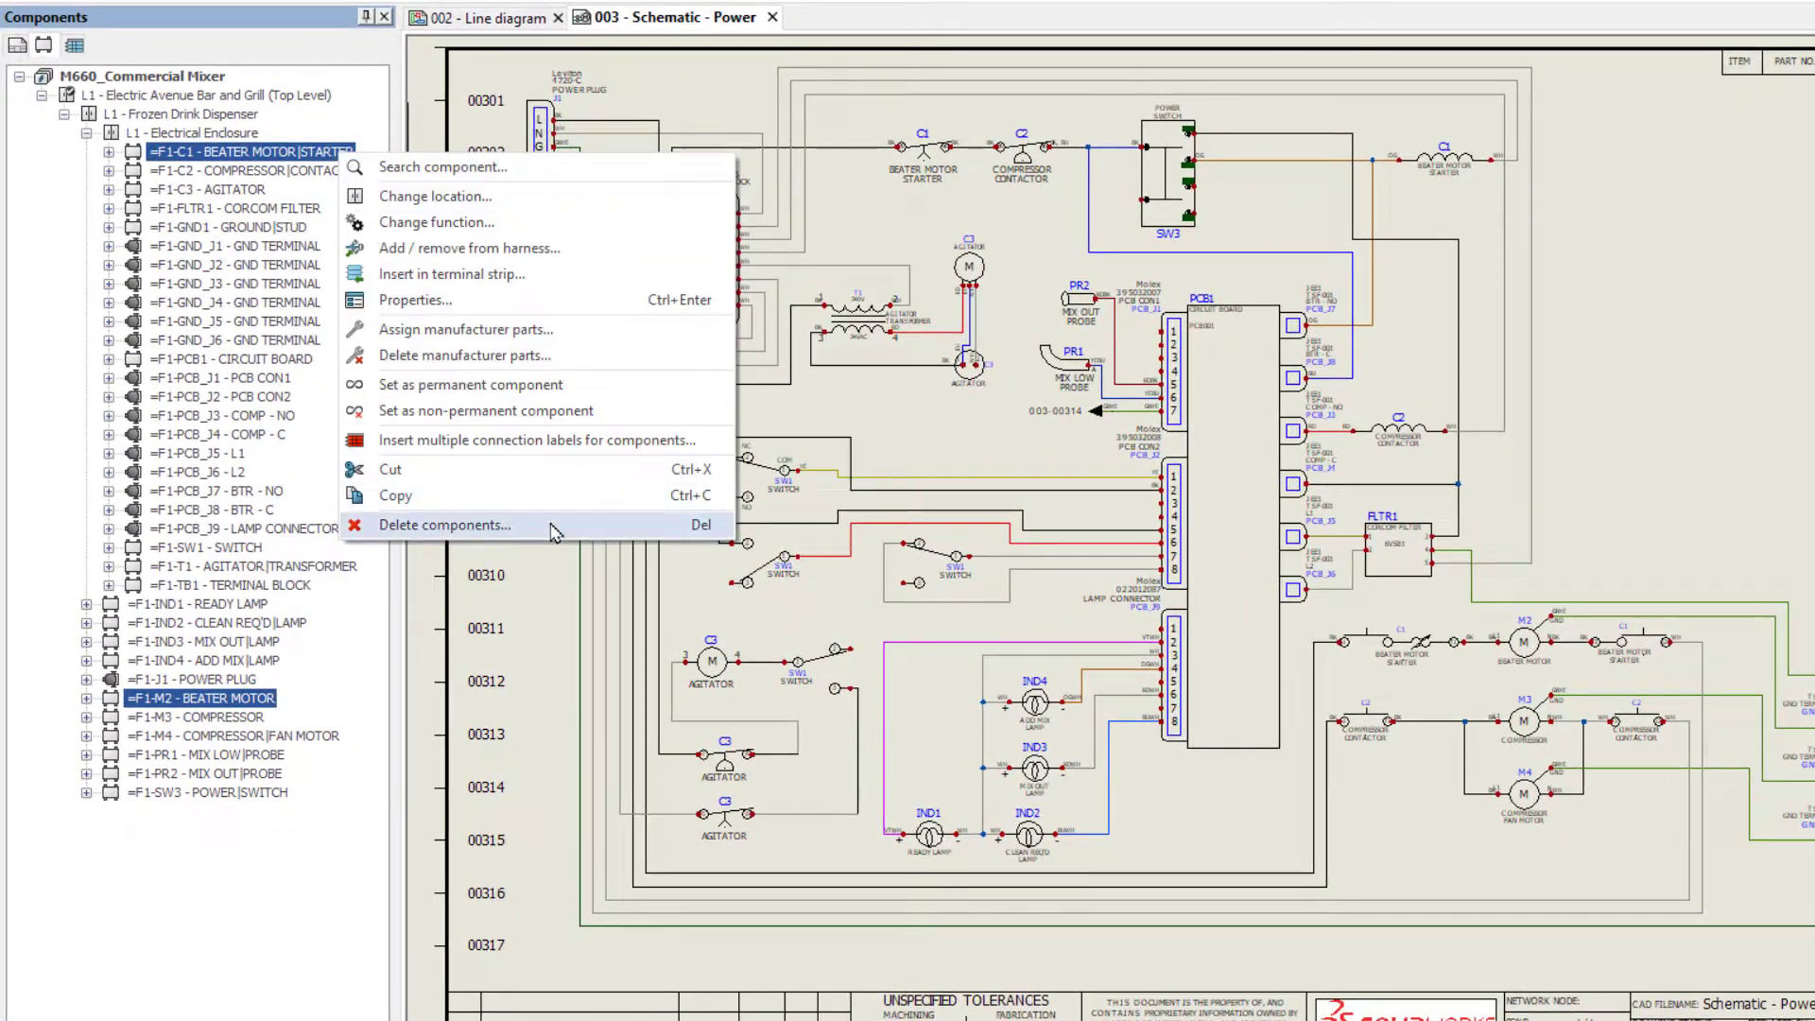
click(555, 525)
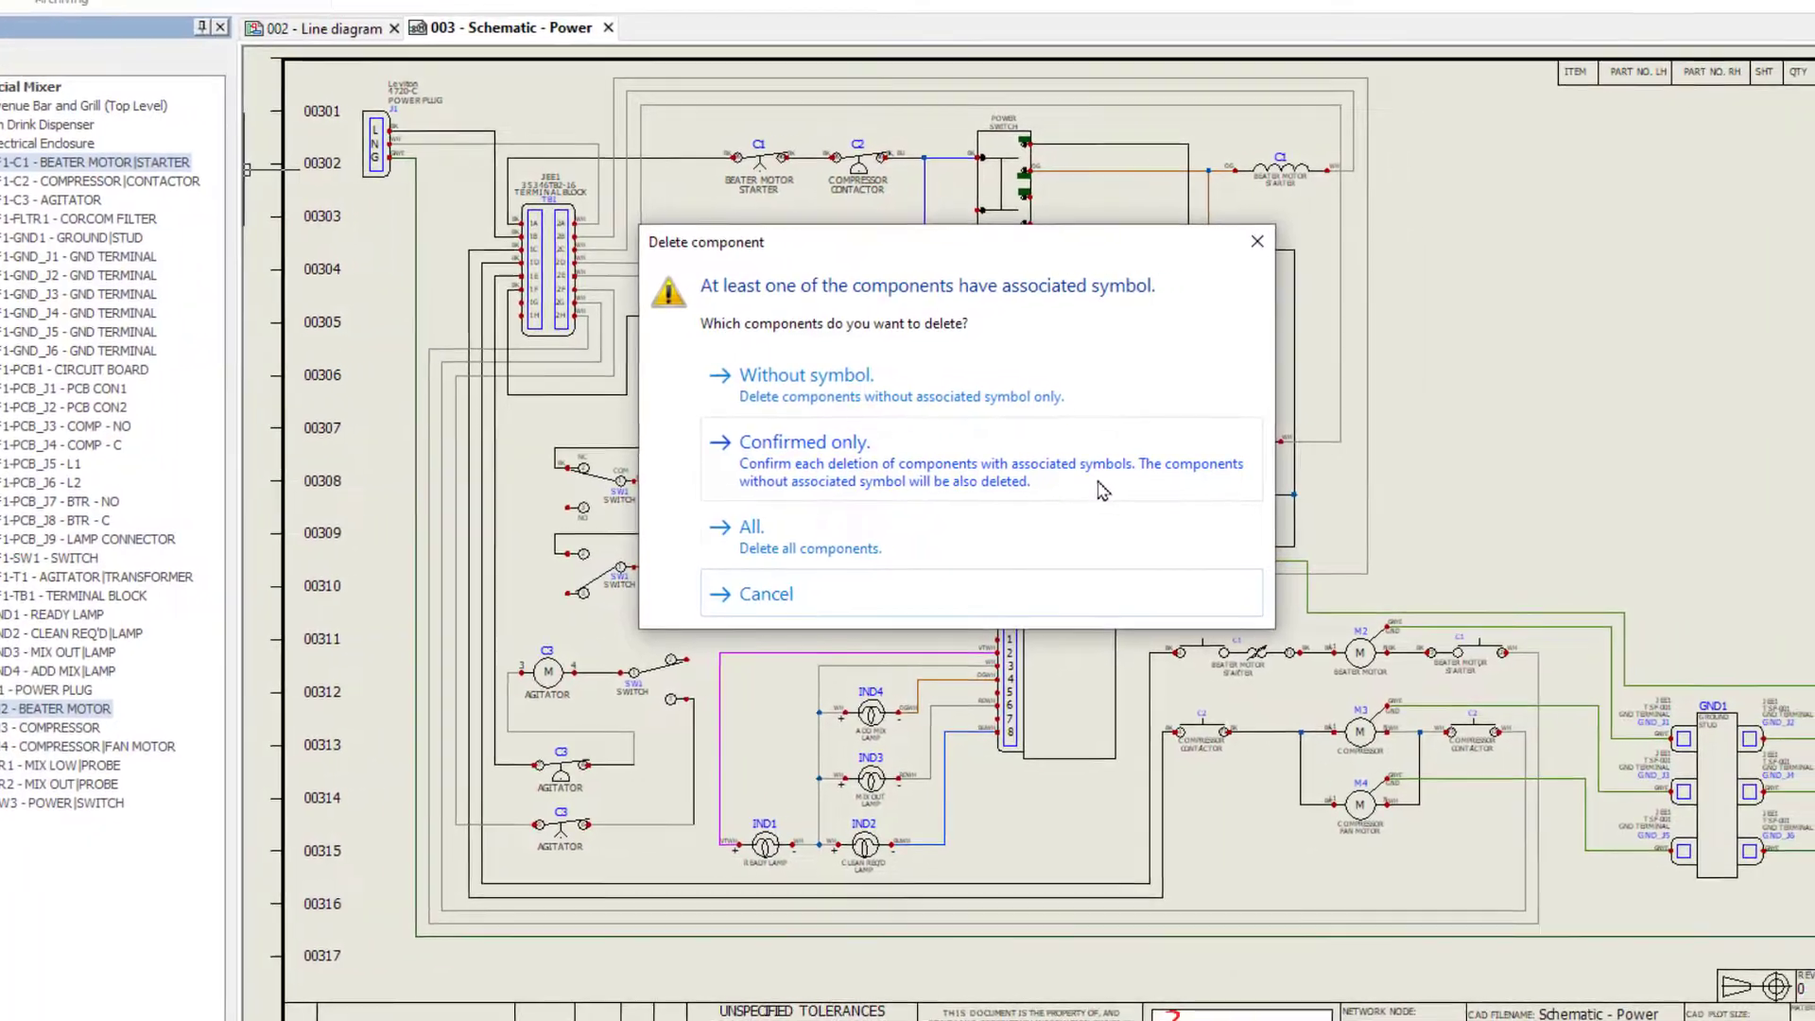
click(1103, 487)
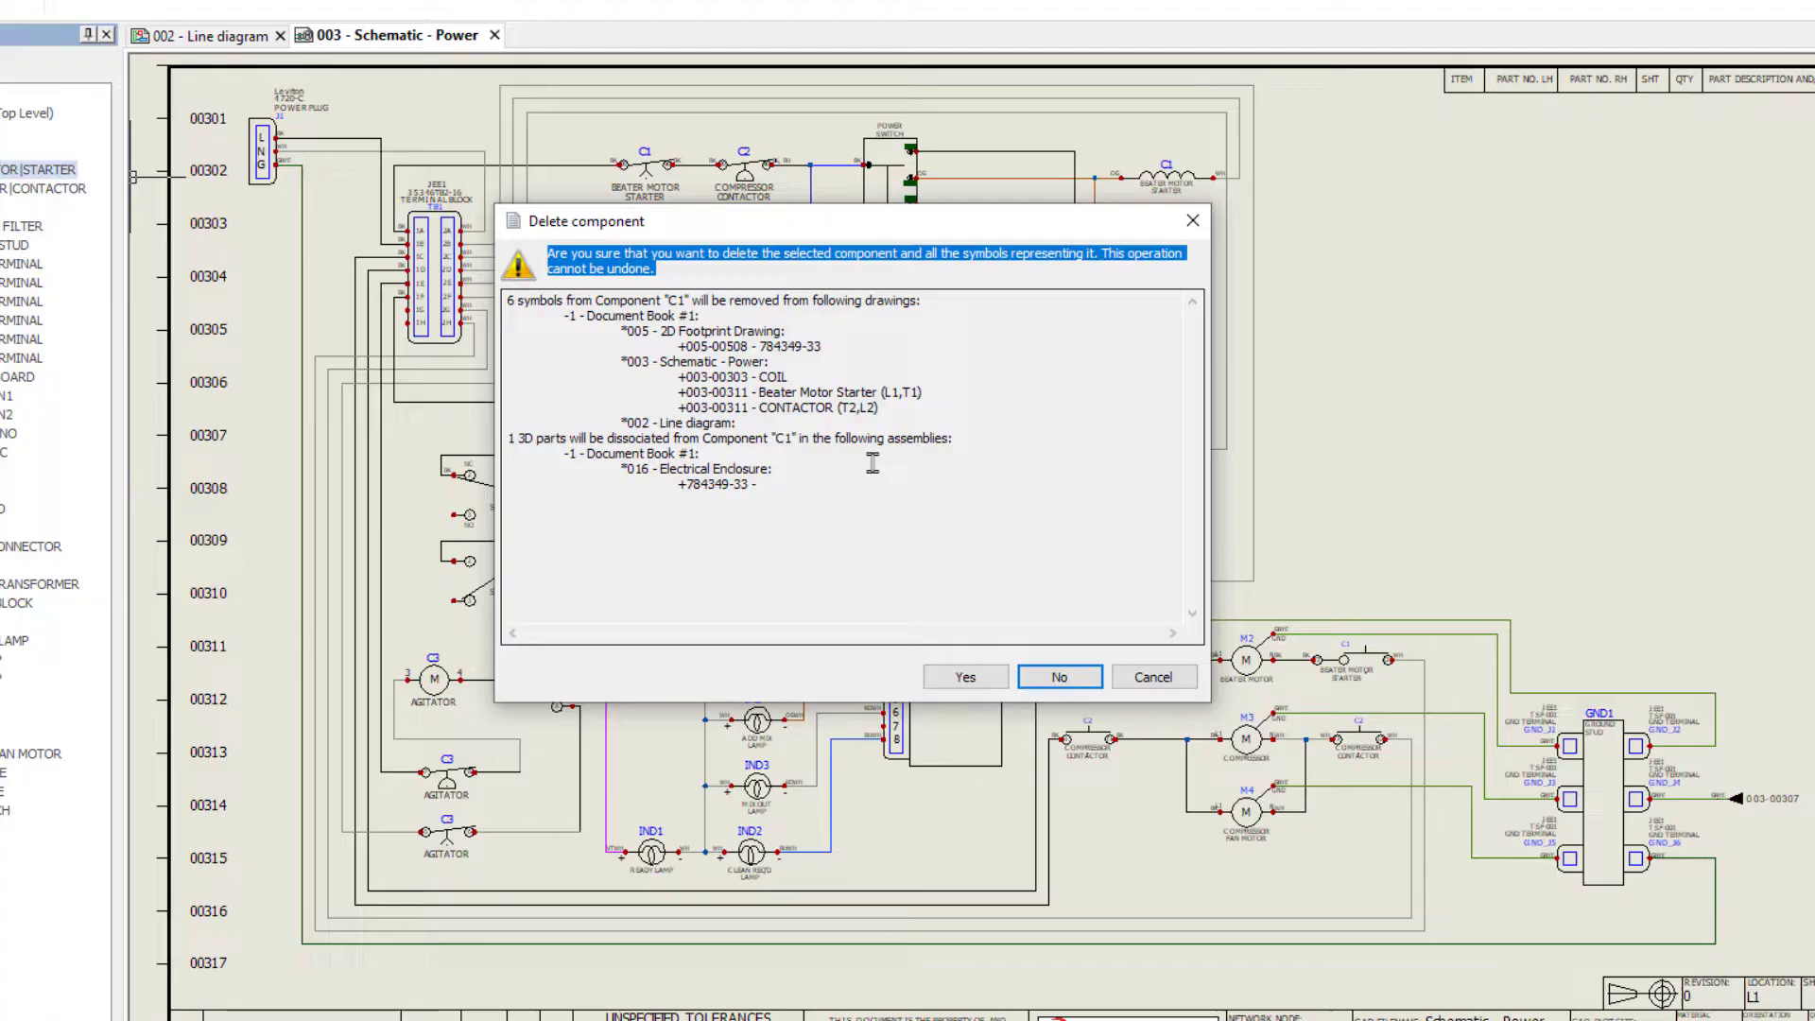
click(966, 677)
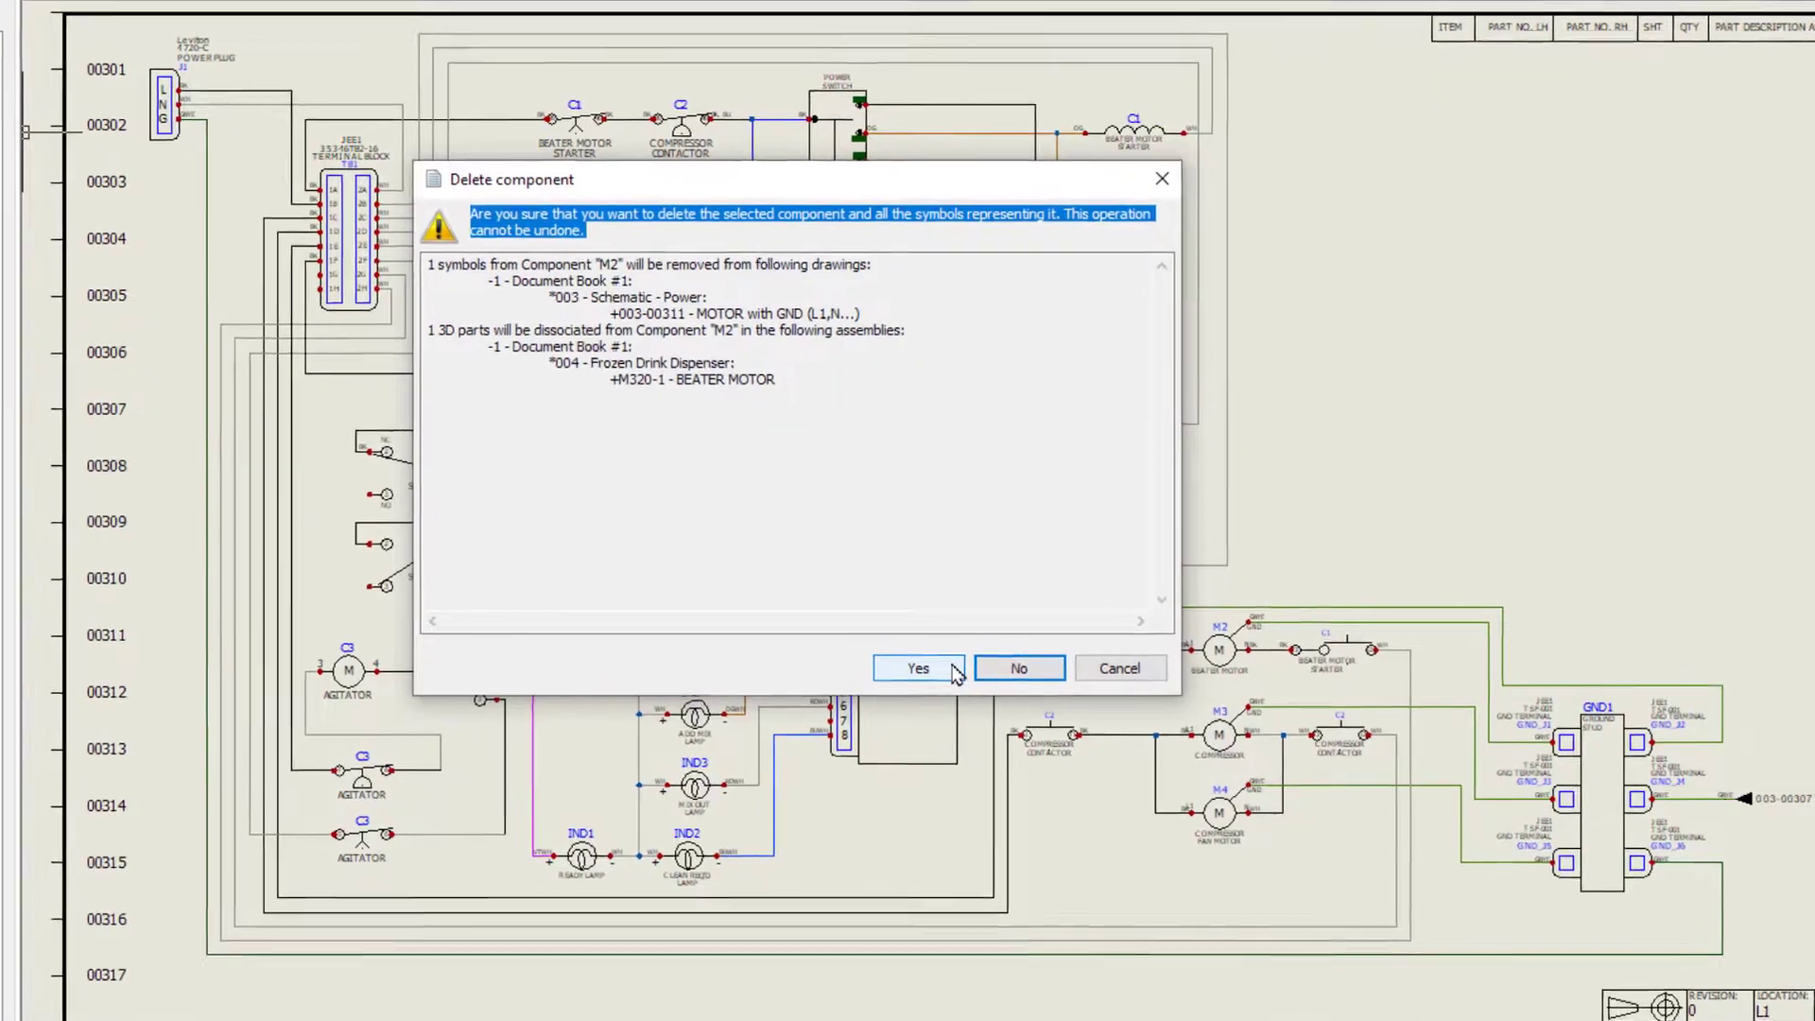
click(953, 670)
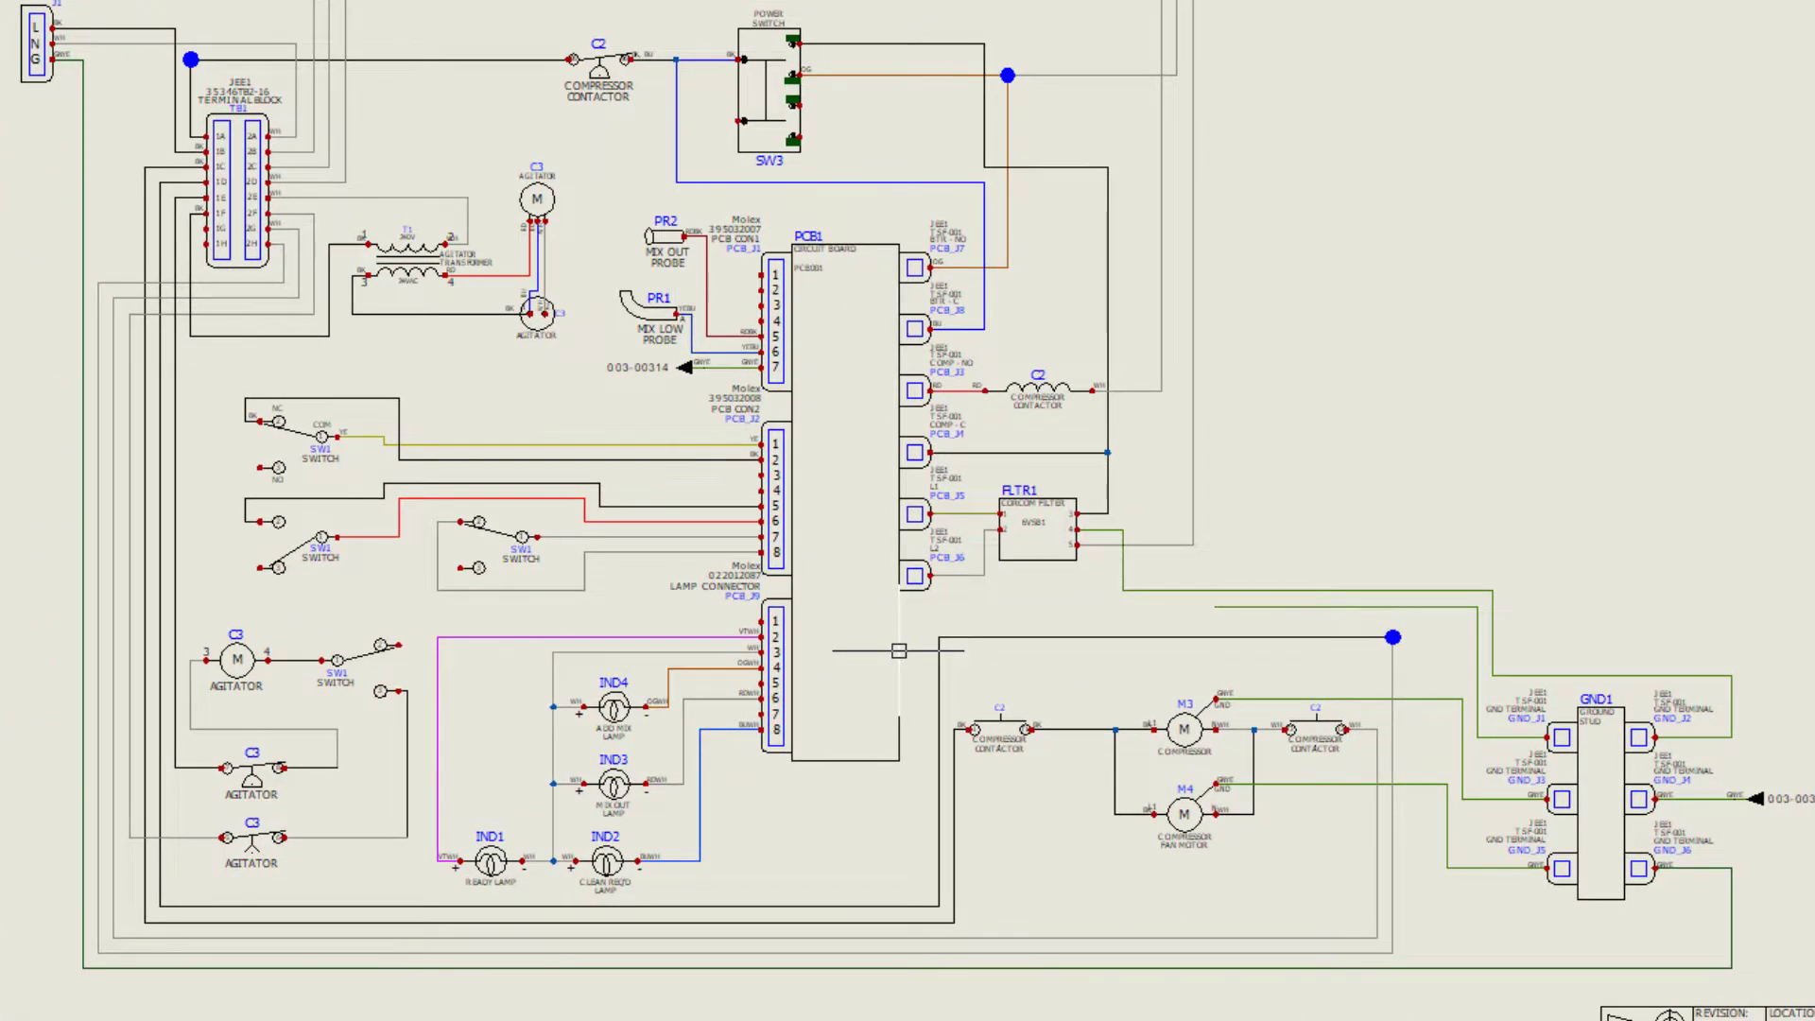
Place the Motor start macro circuit above the compressor circuit
scroll(1394, 738, up, 5)
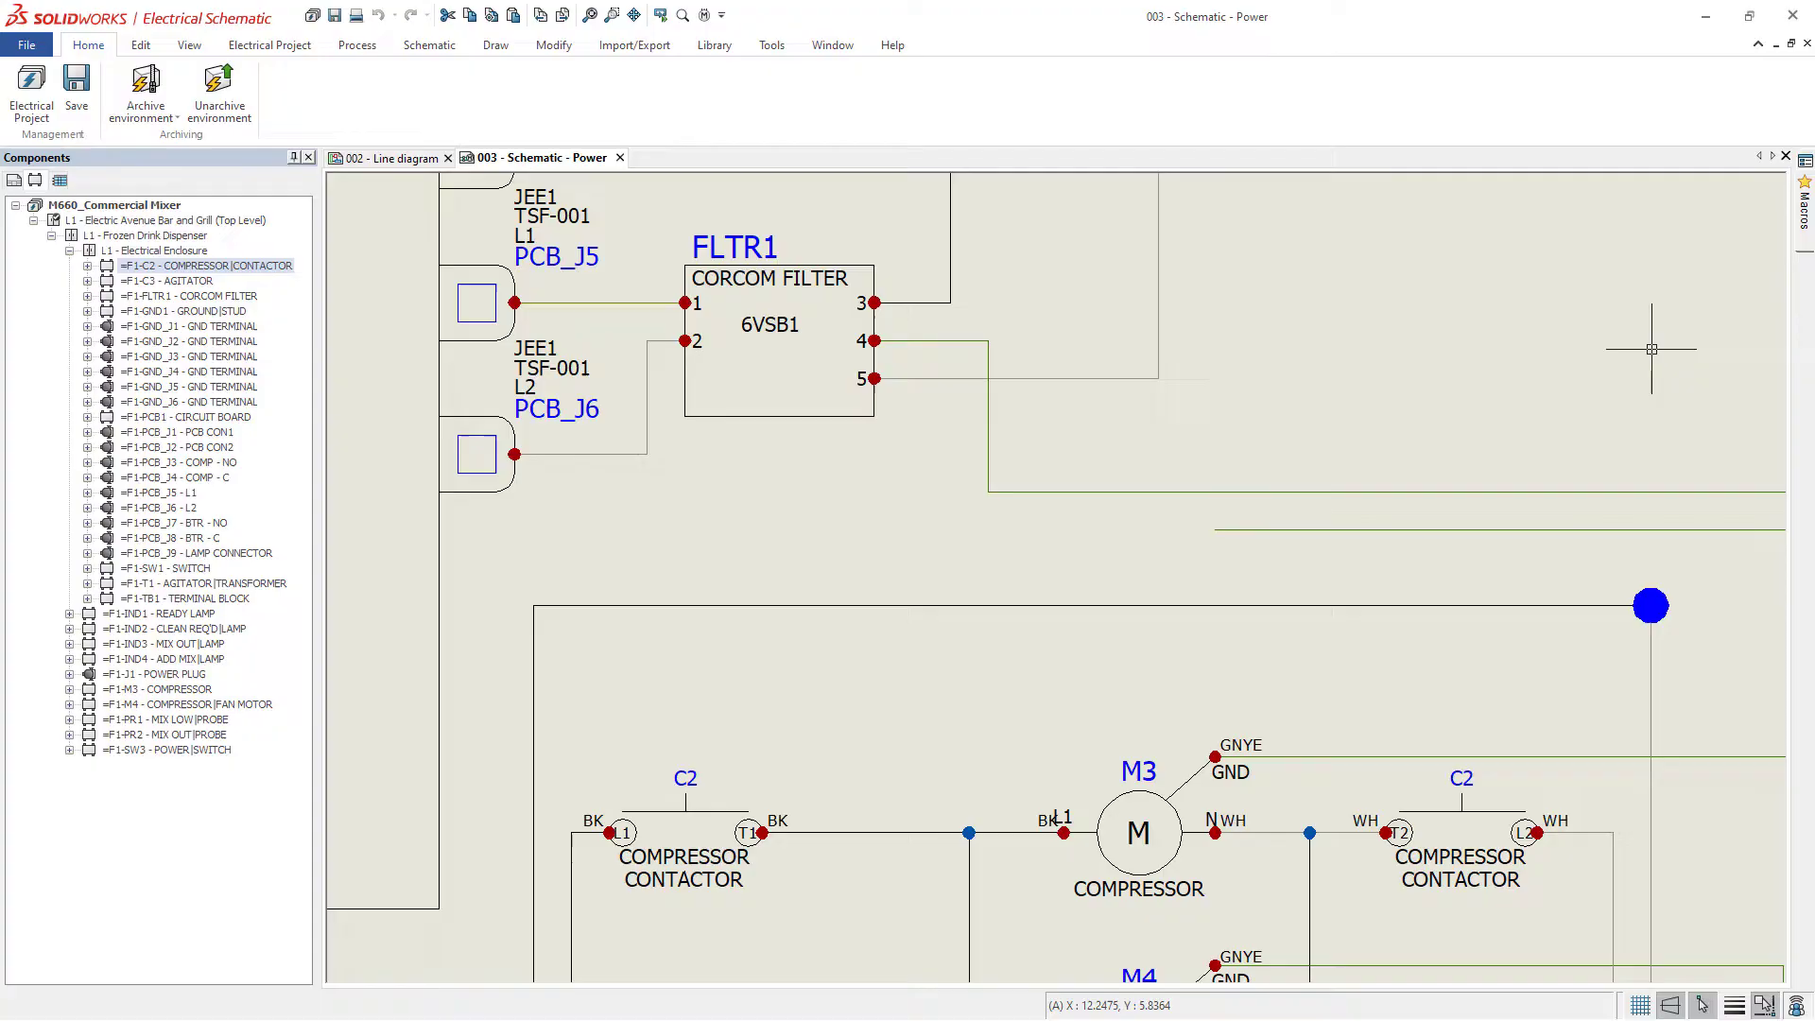
click(1806, 213)
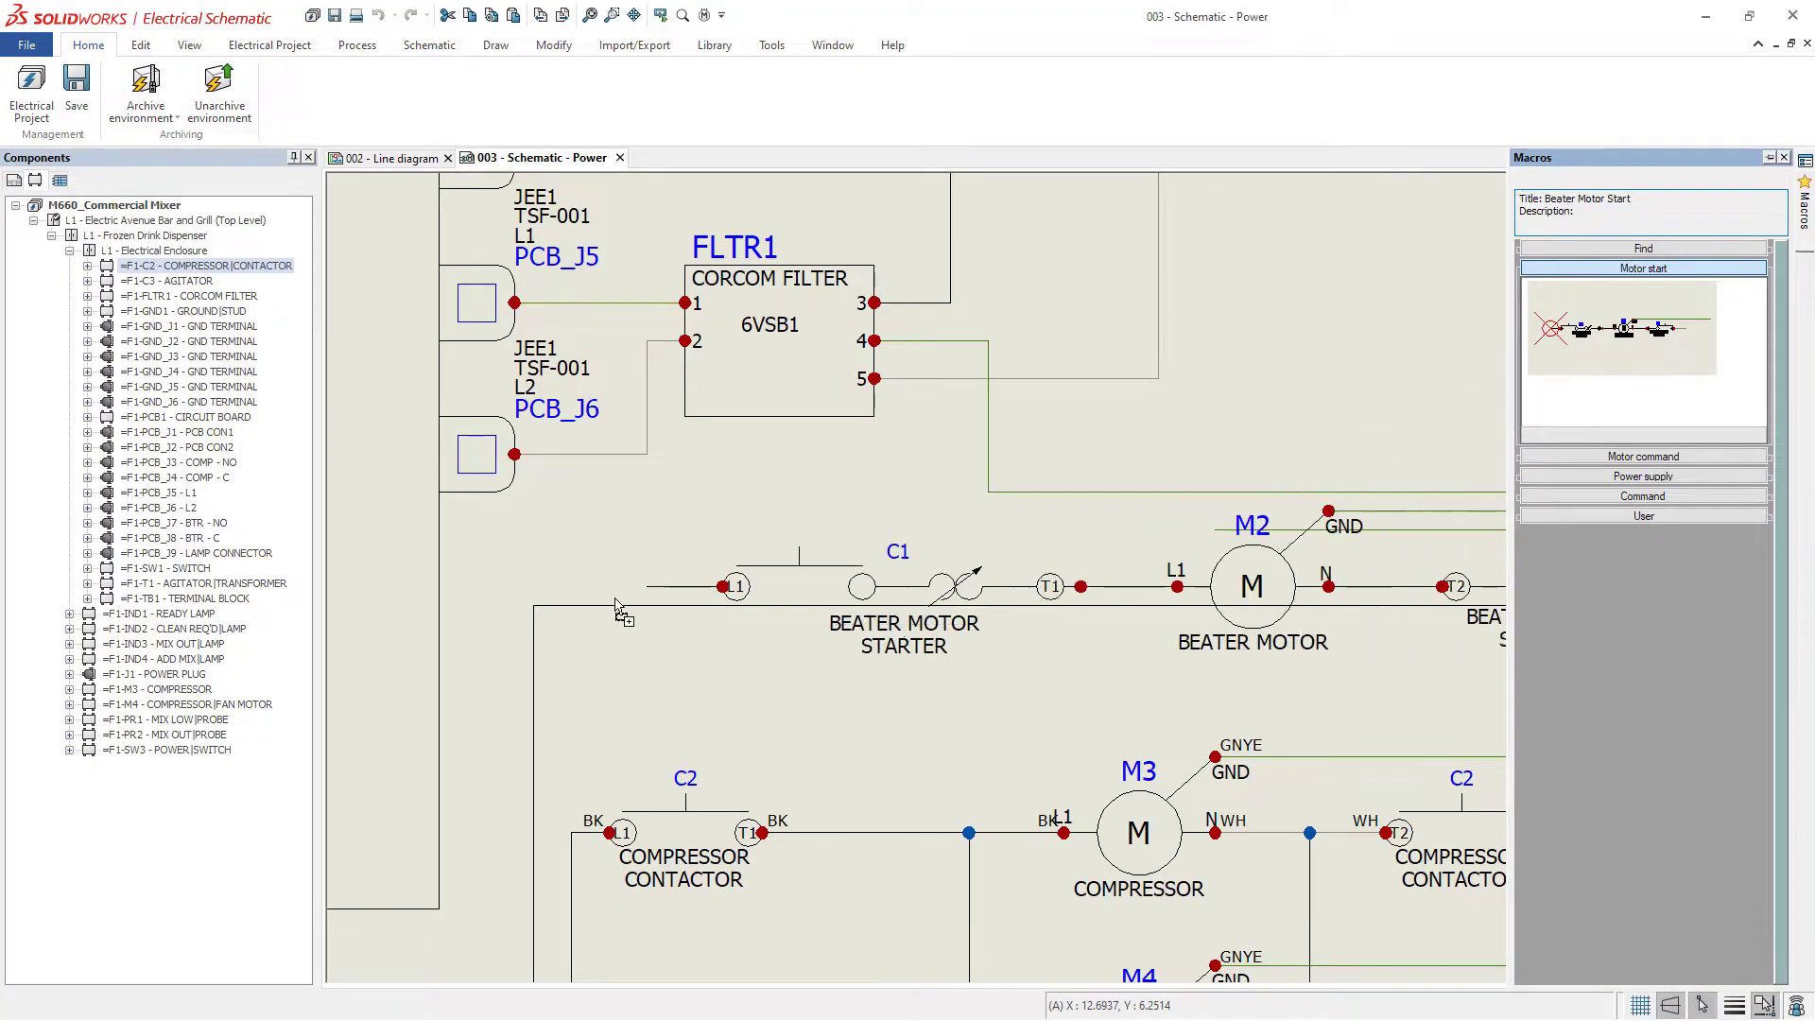
drag(615, 605, 537, 615)
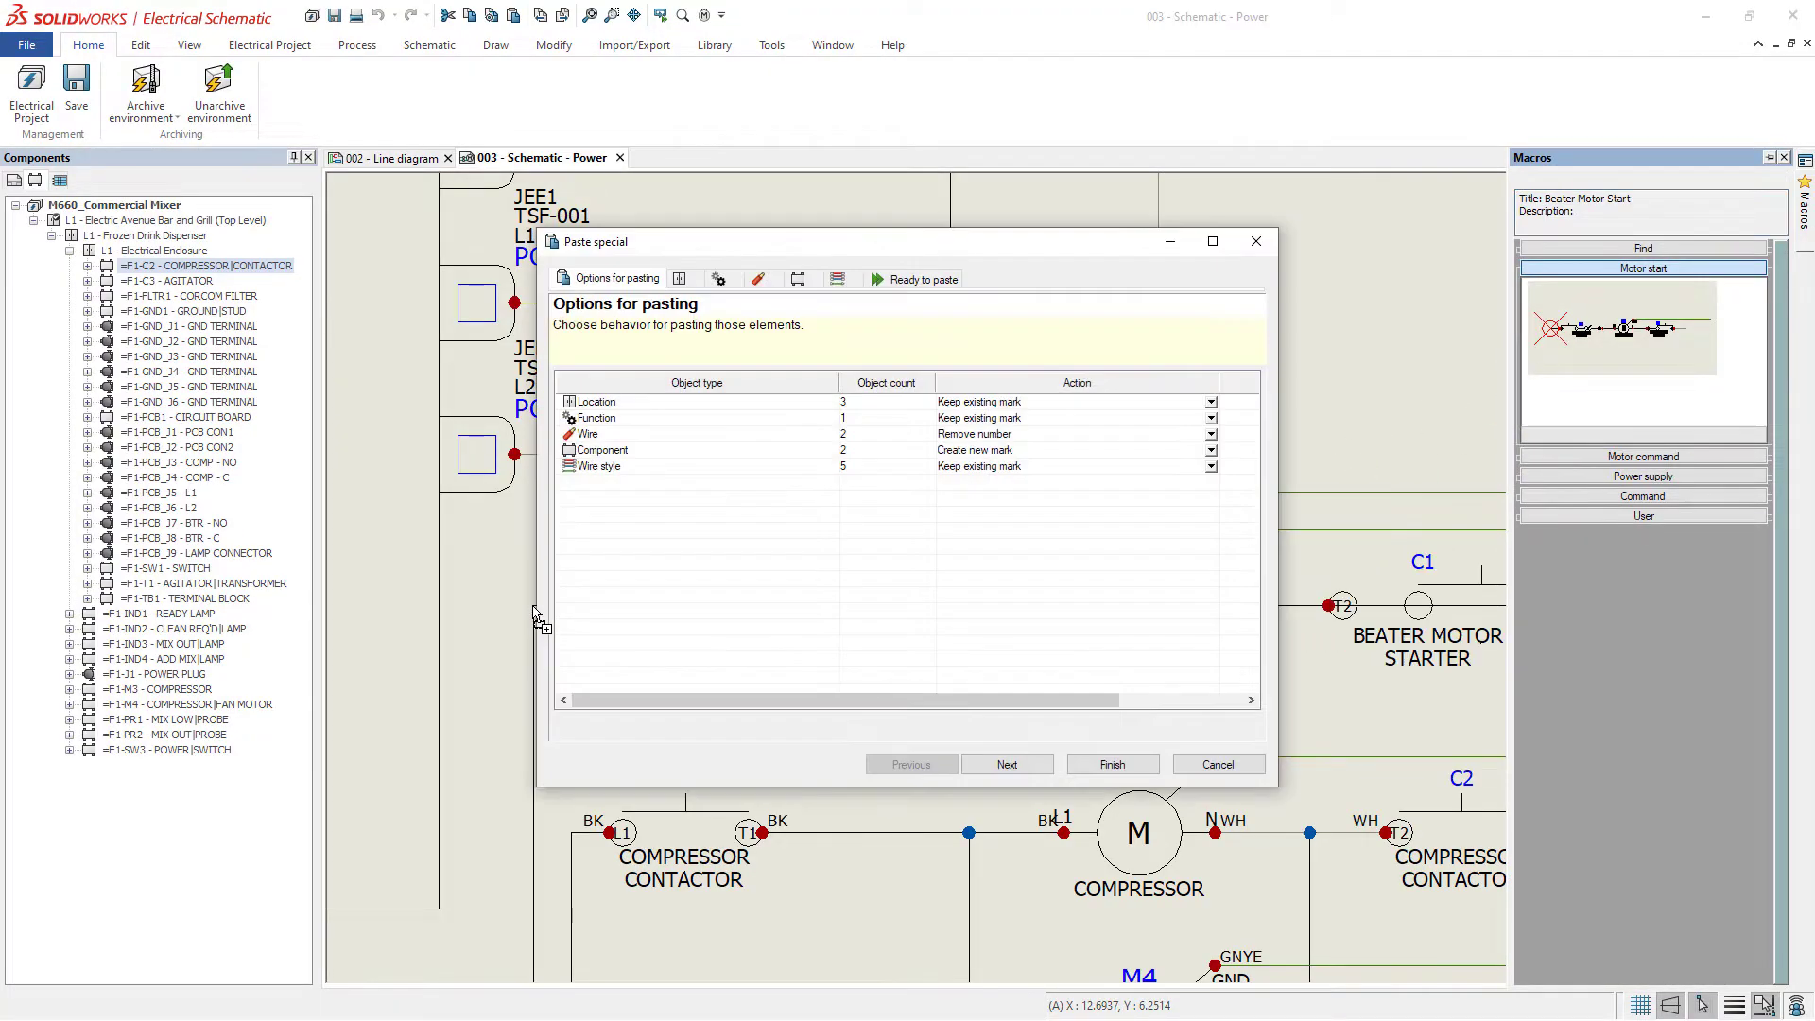
click(1094, 766)
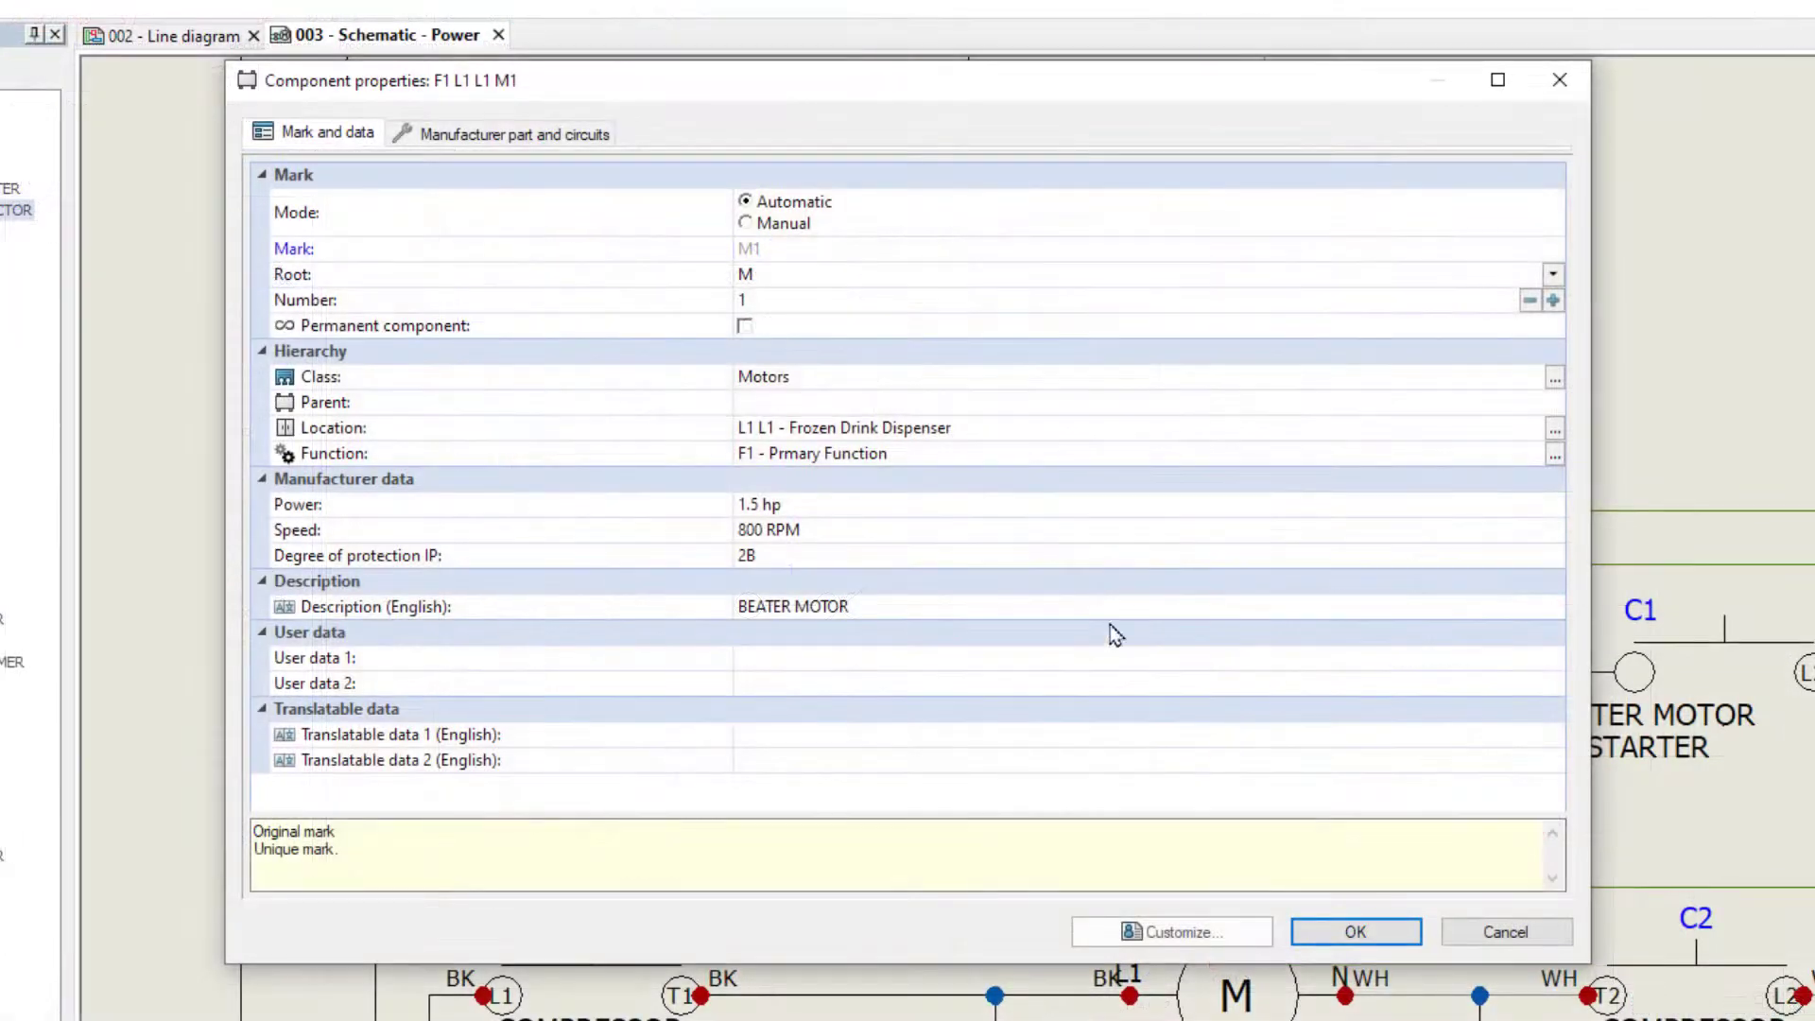
Set the beater motor's JEE1 M320-1 manufacturer part weight to 1.45 kg
click(564, 140)
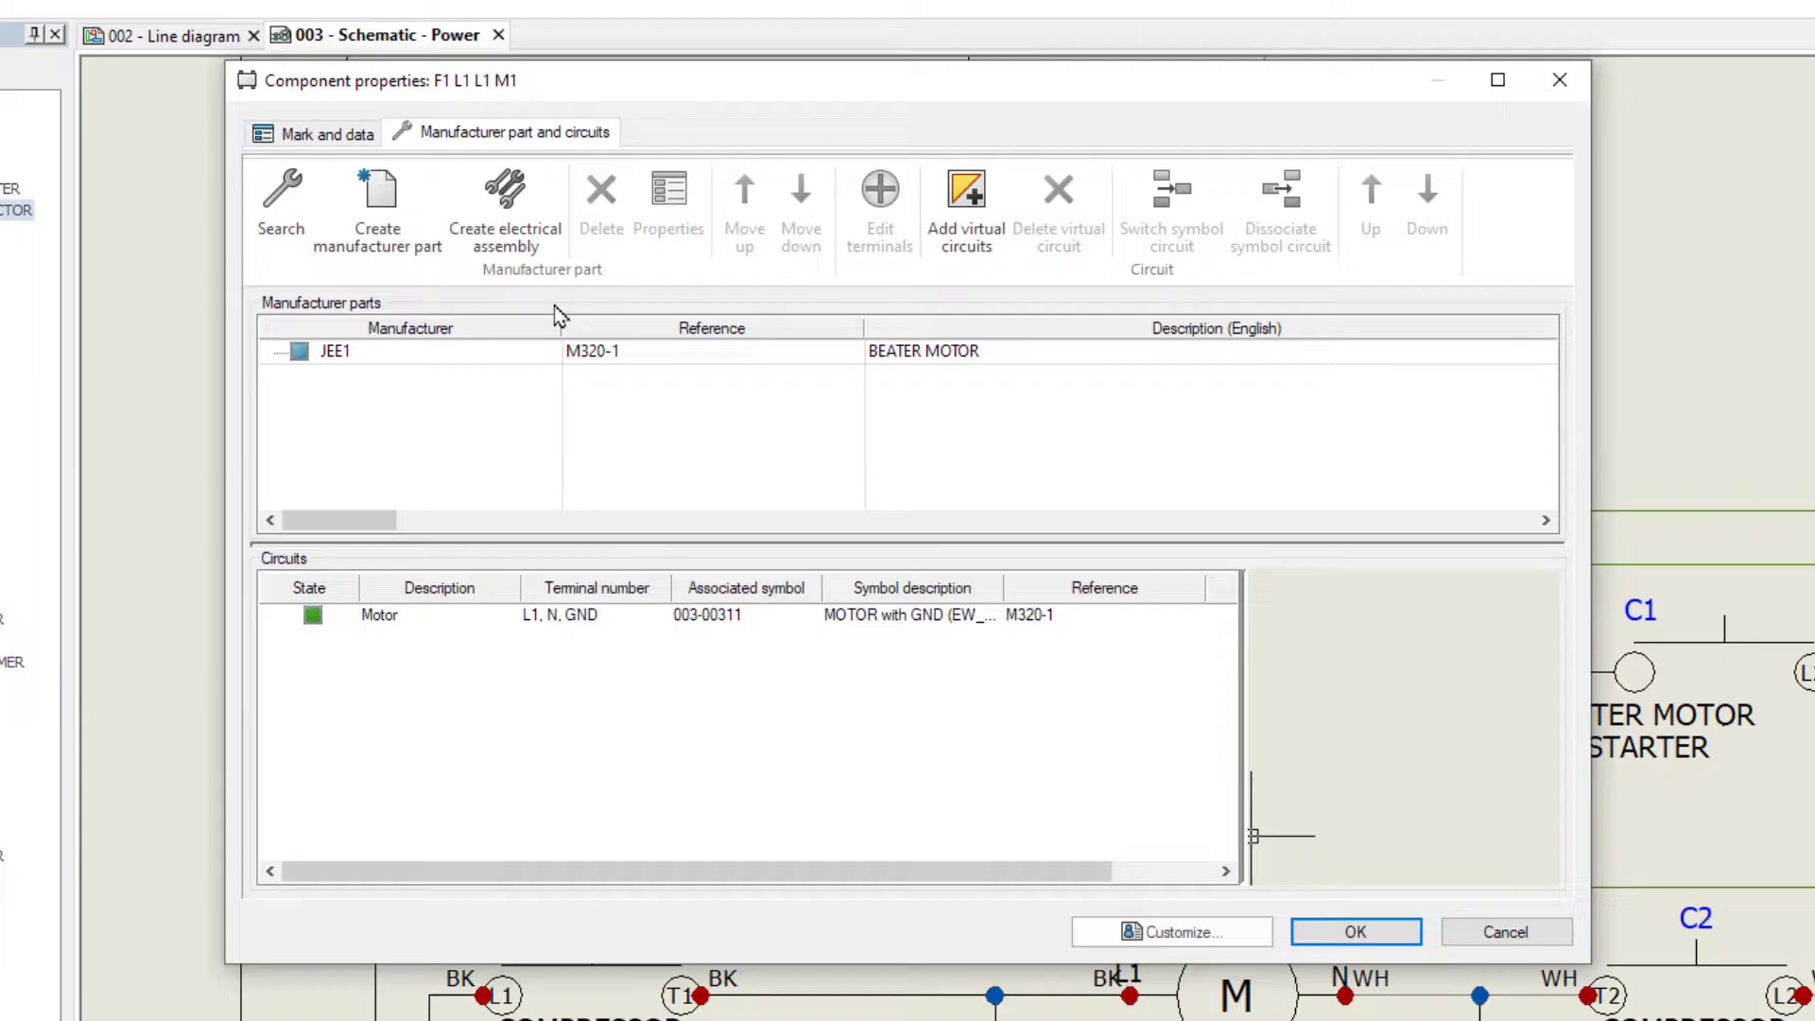
click(594, 357)
click(681, 254)
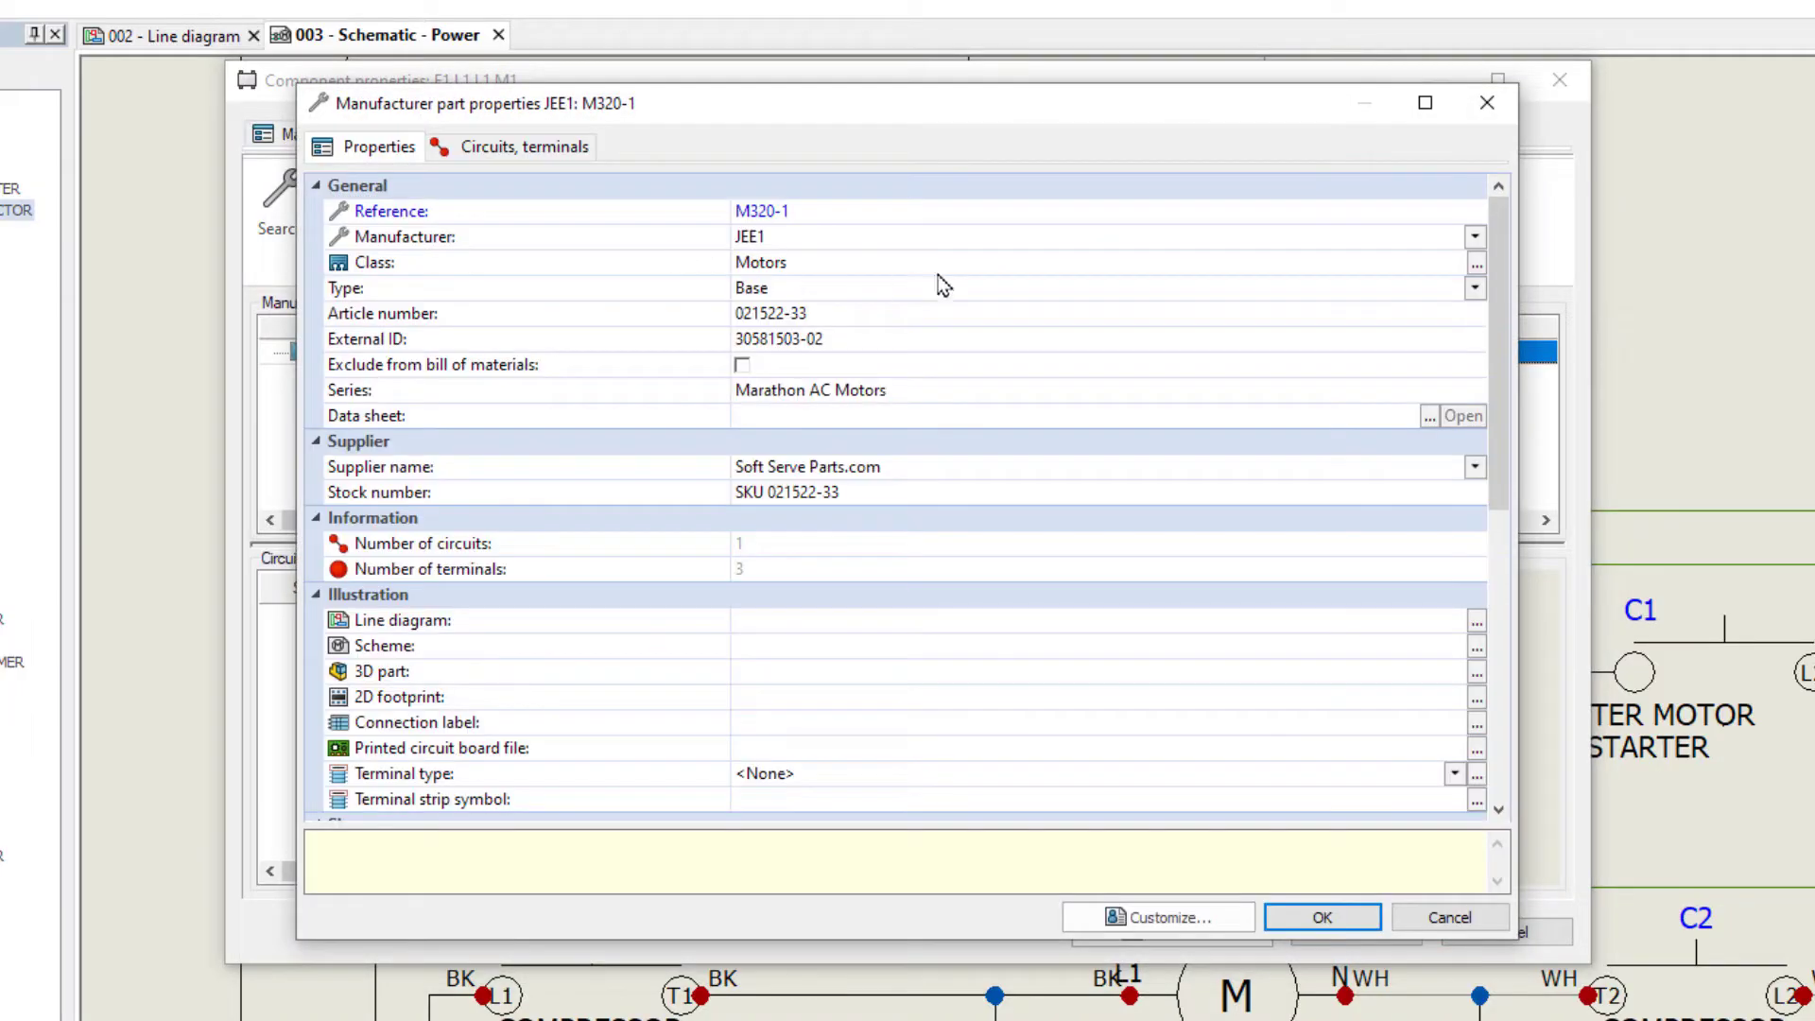
drag(1493, 359, 1494, 624)
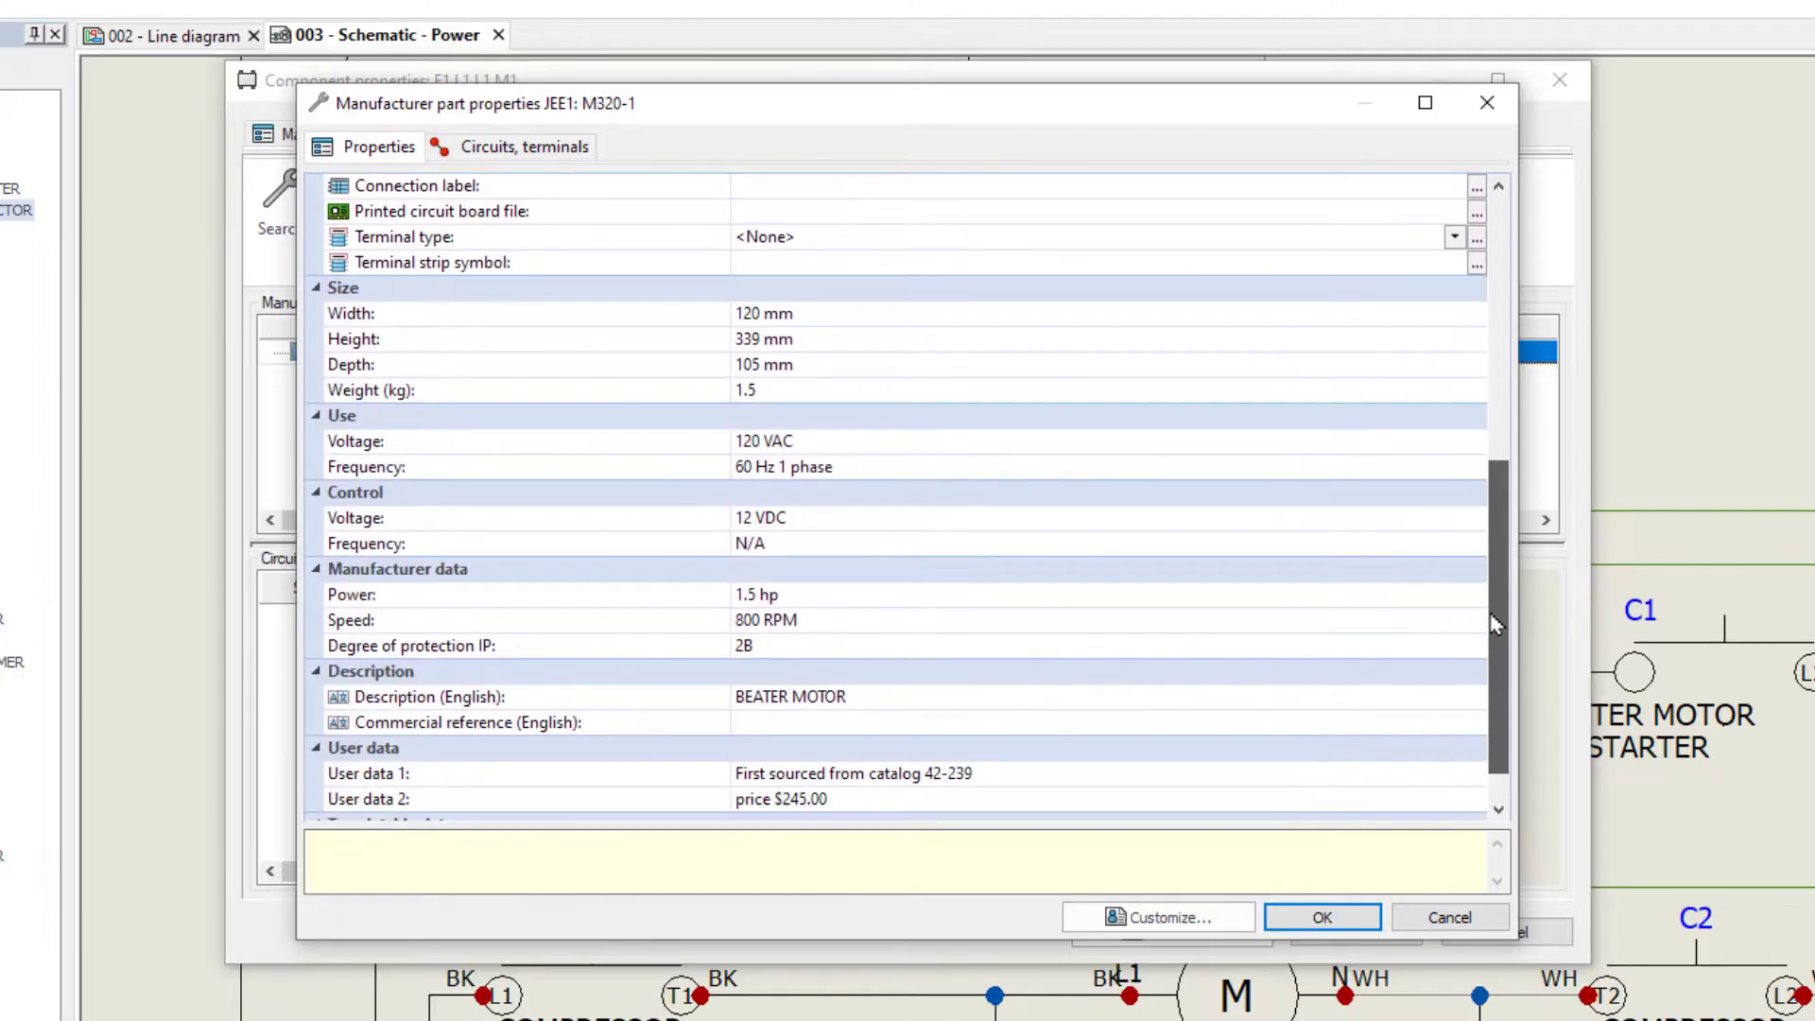
click(826, 389)
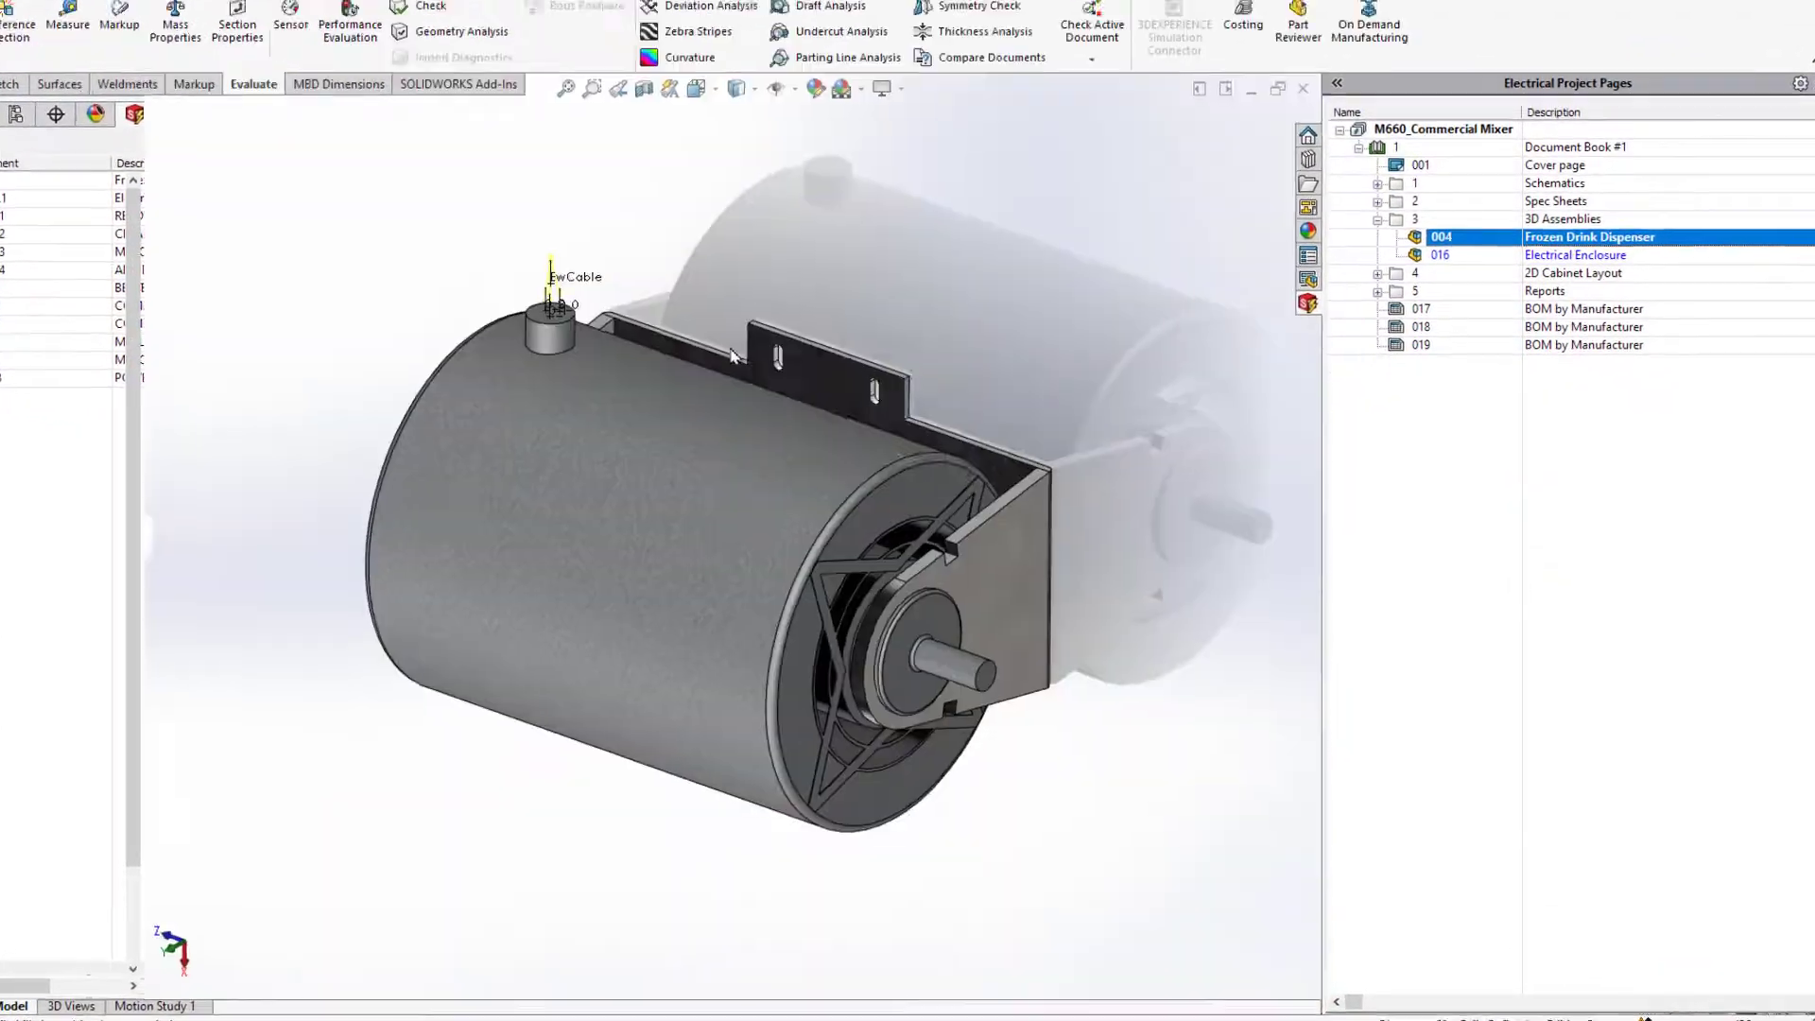
Verify the motor part's M320-1 file properties and its overridden 1.45 kg mass
text(s)
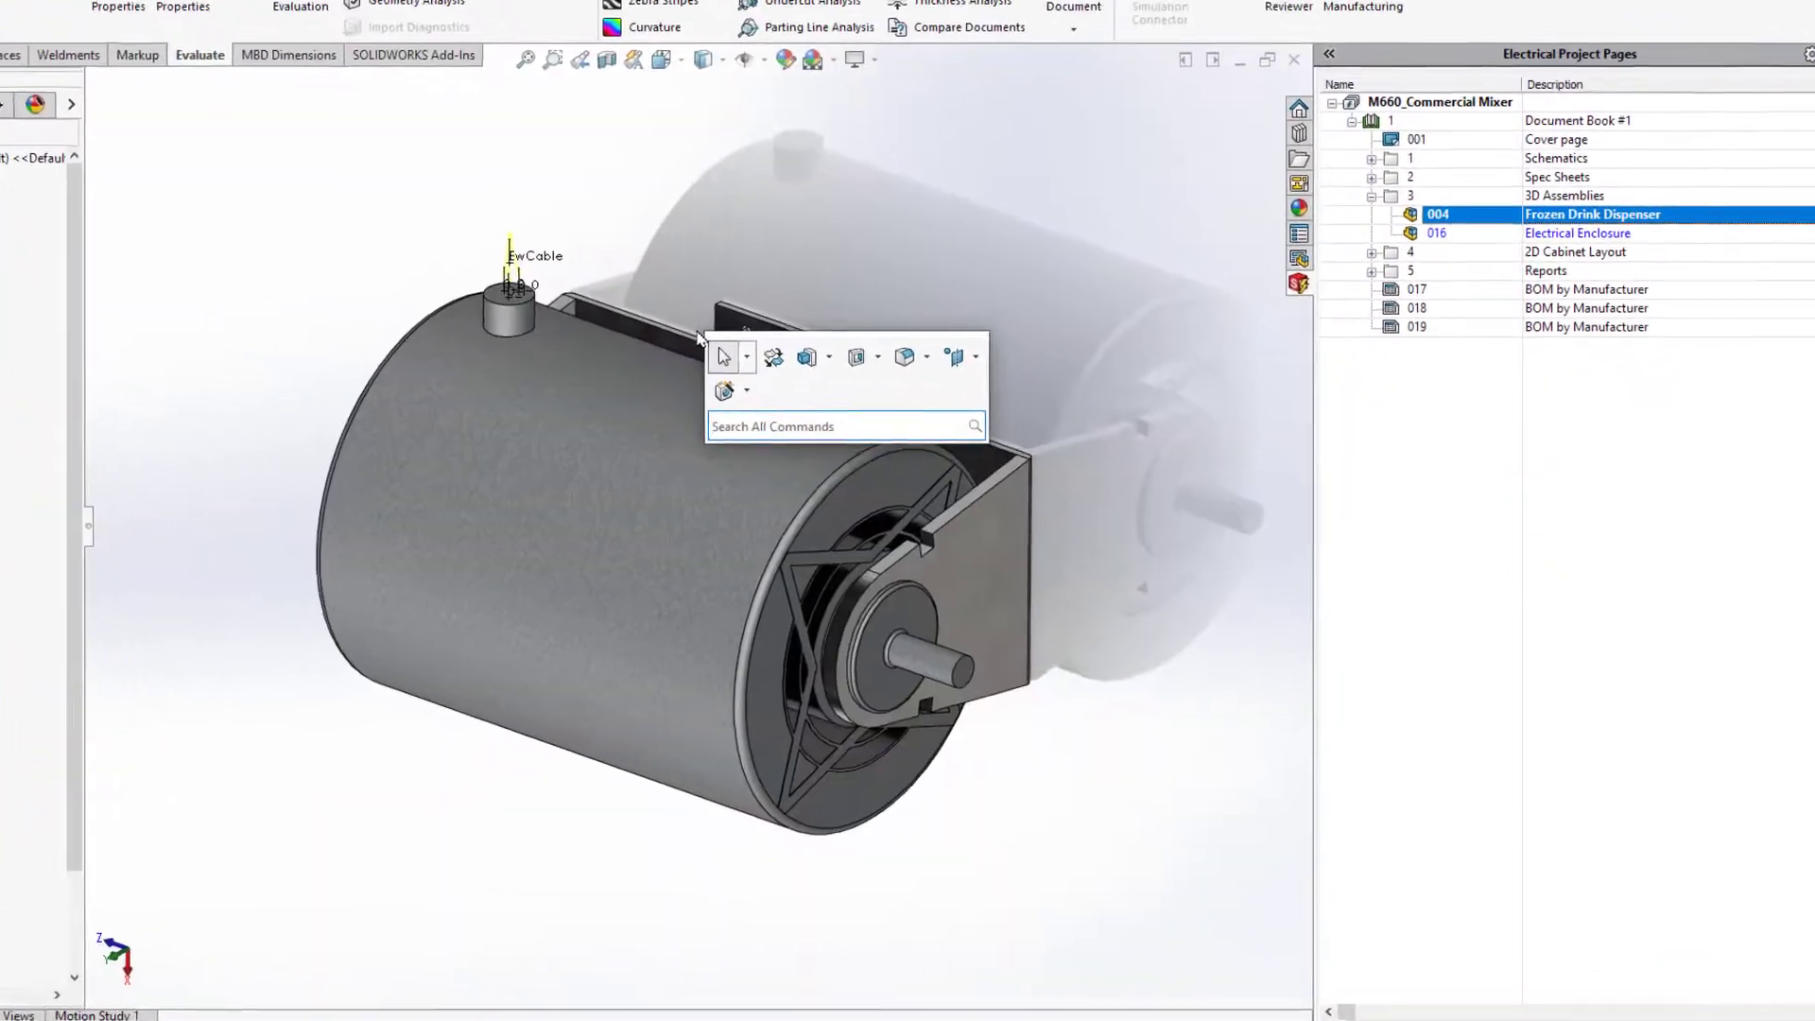
text(propert)
click(819, 452)
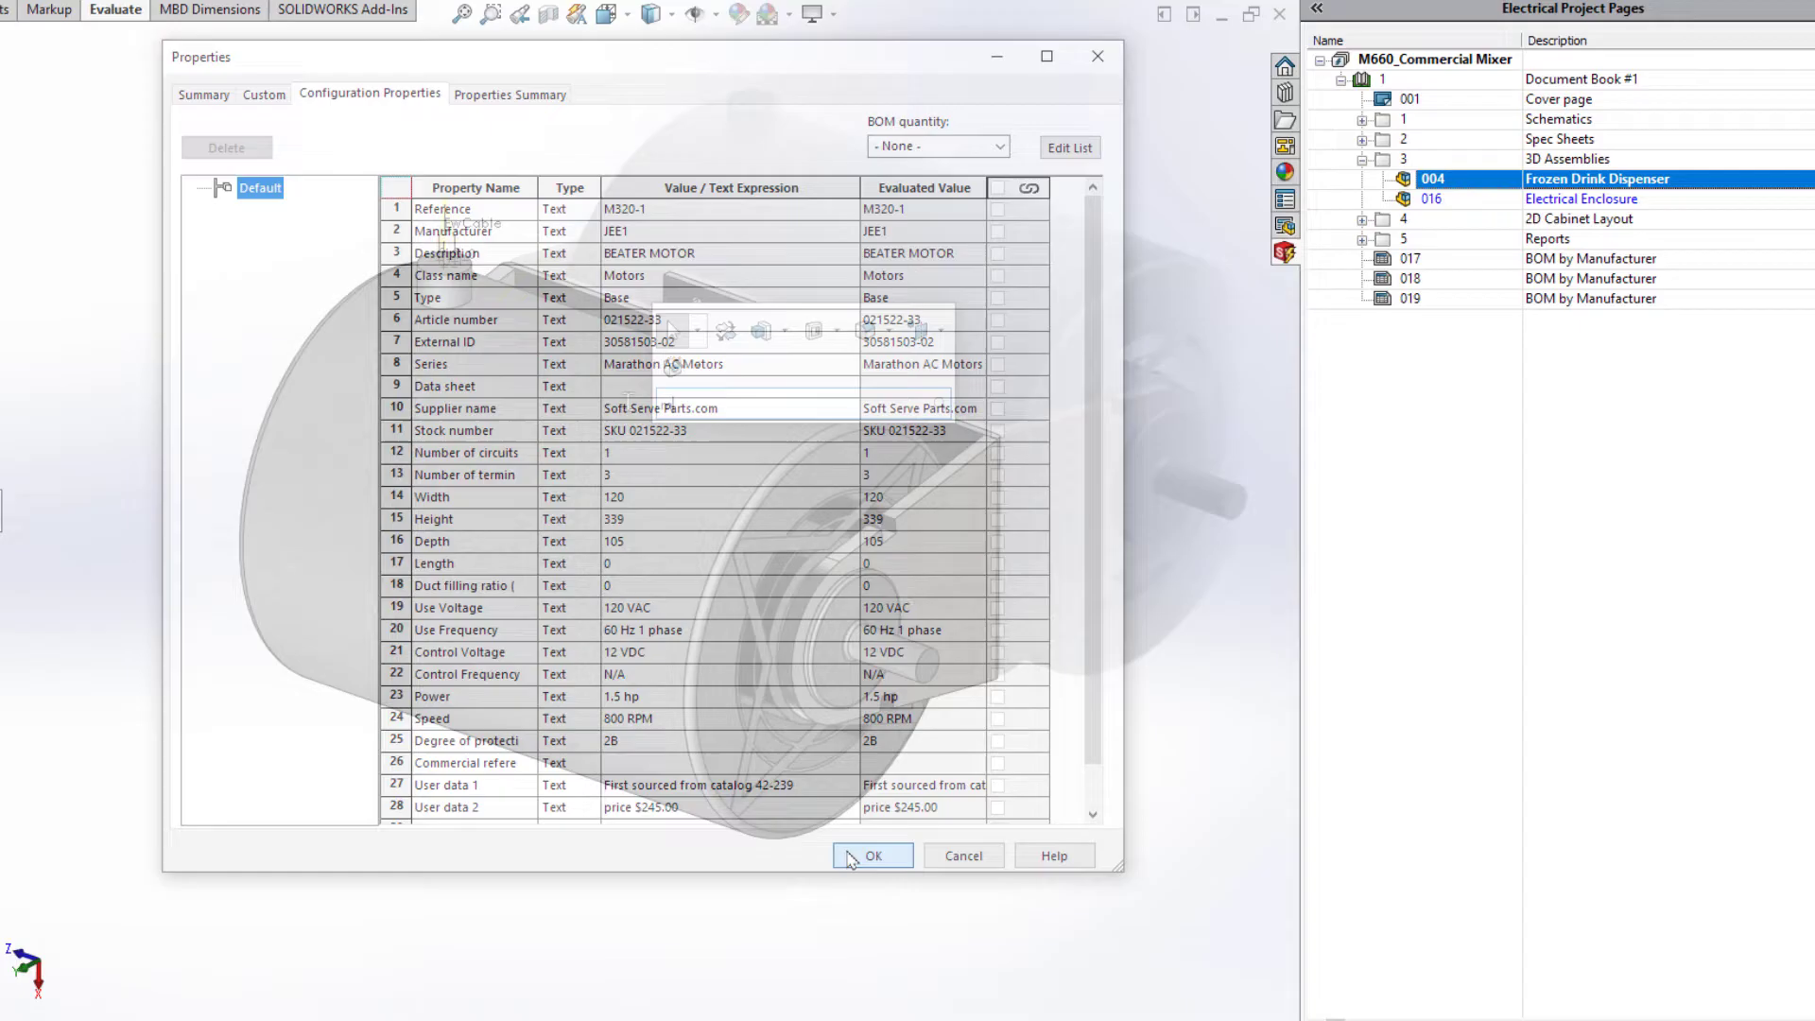
click(792, 433)
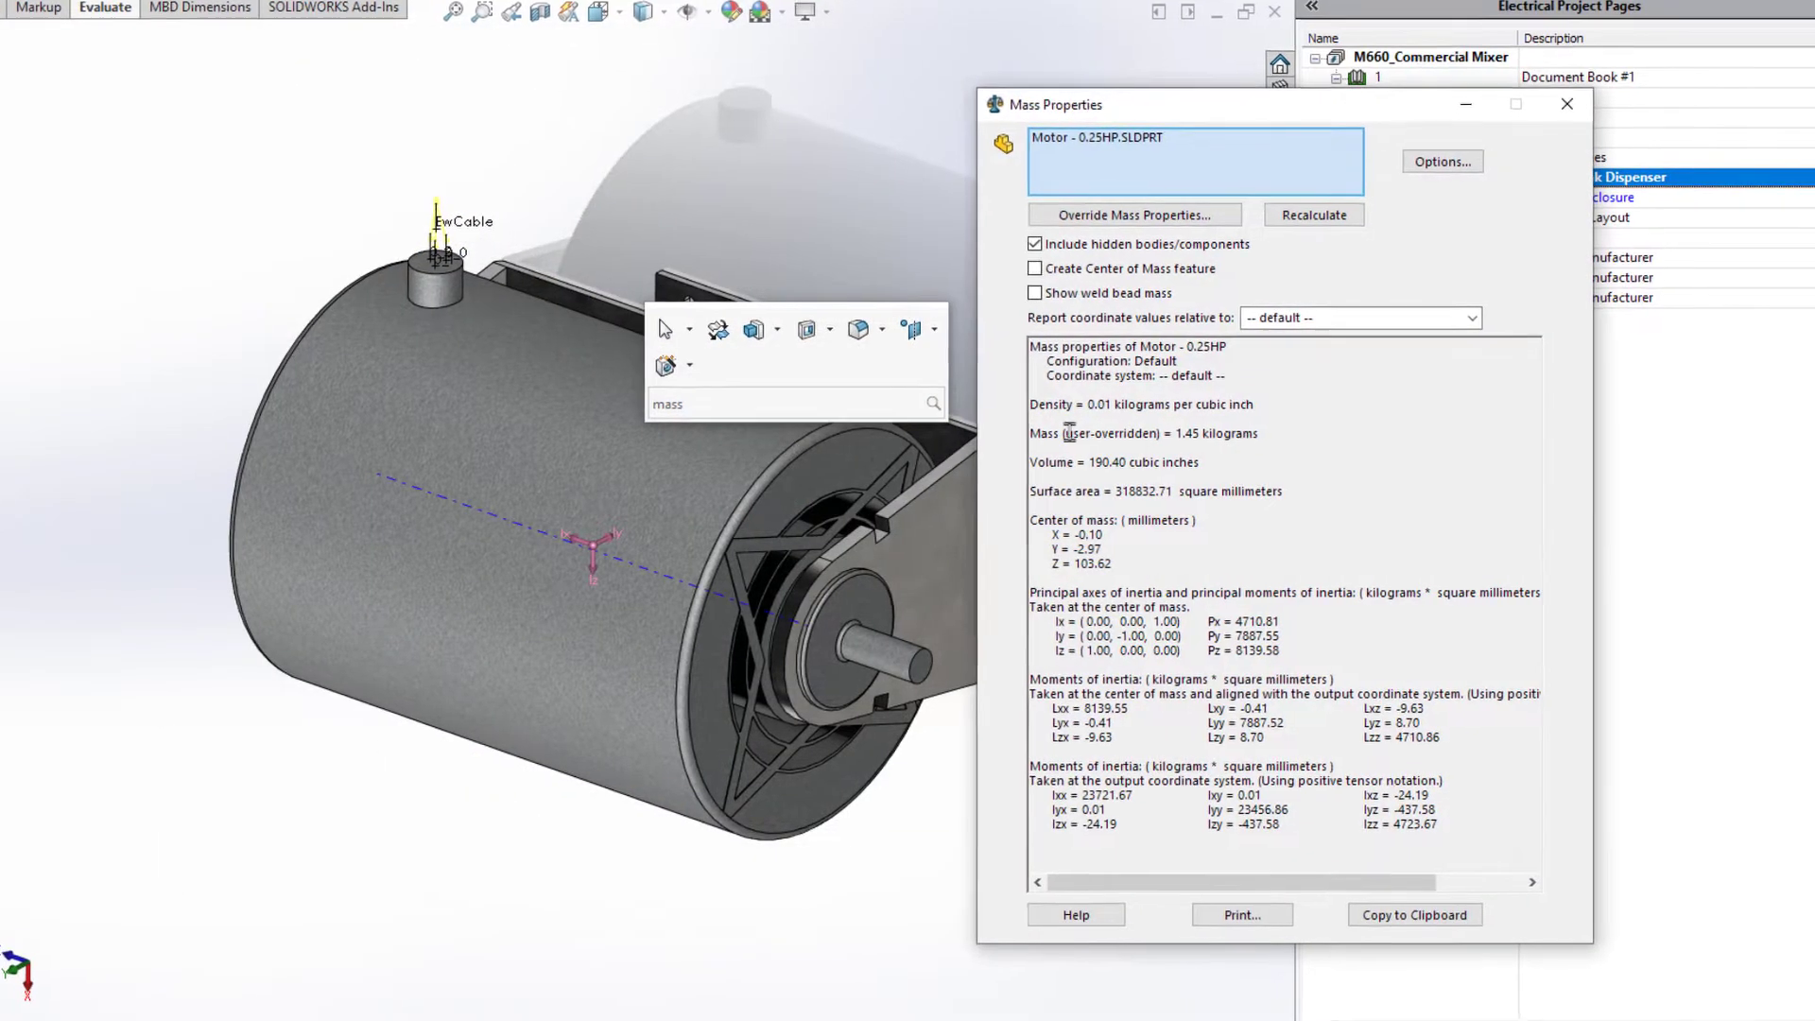
drag(1084, 433, 1341, 432)
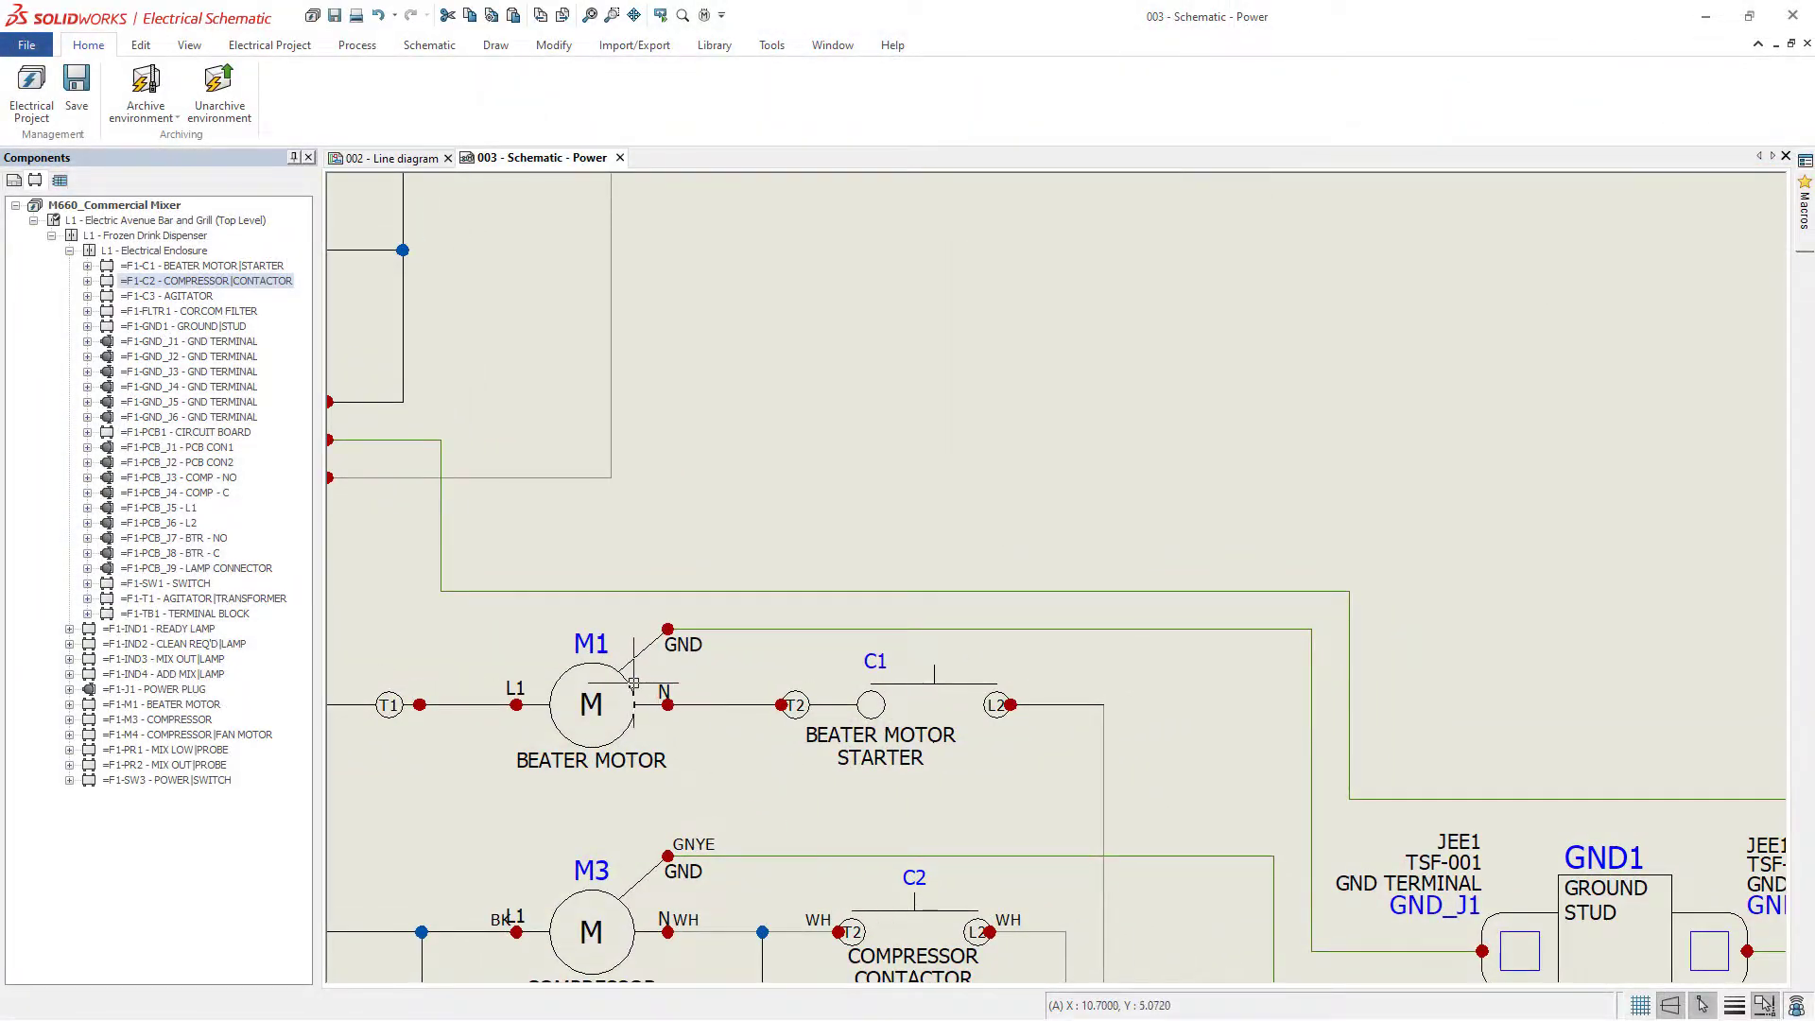
Insert a dynamic connection label for beater motor M1 and place it above the motor
right_click(632, 683)
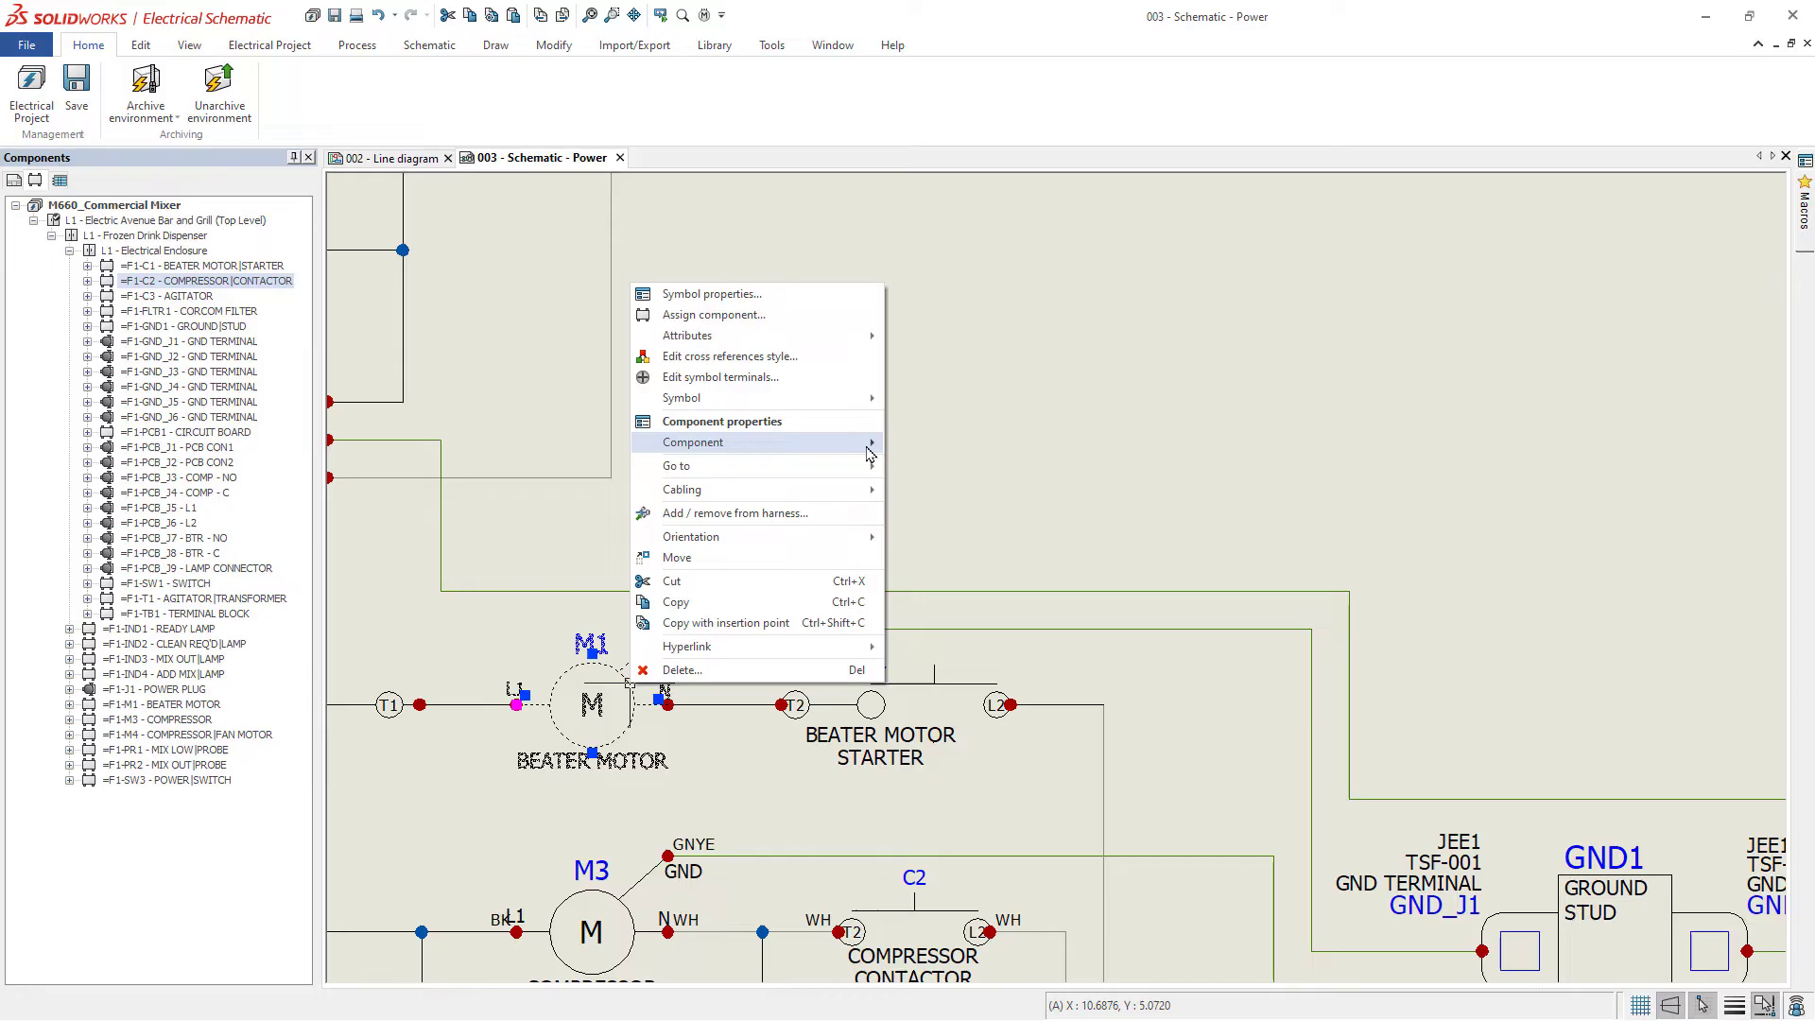
mouse_move(693, 443)
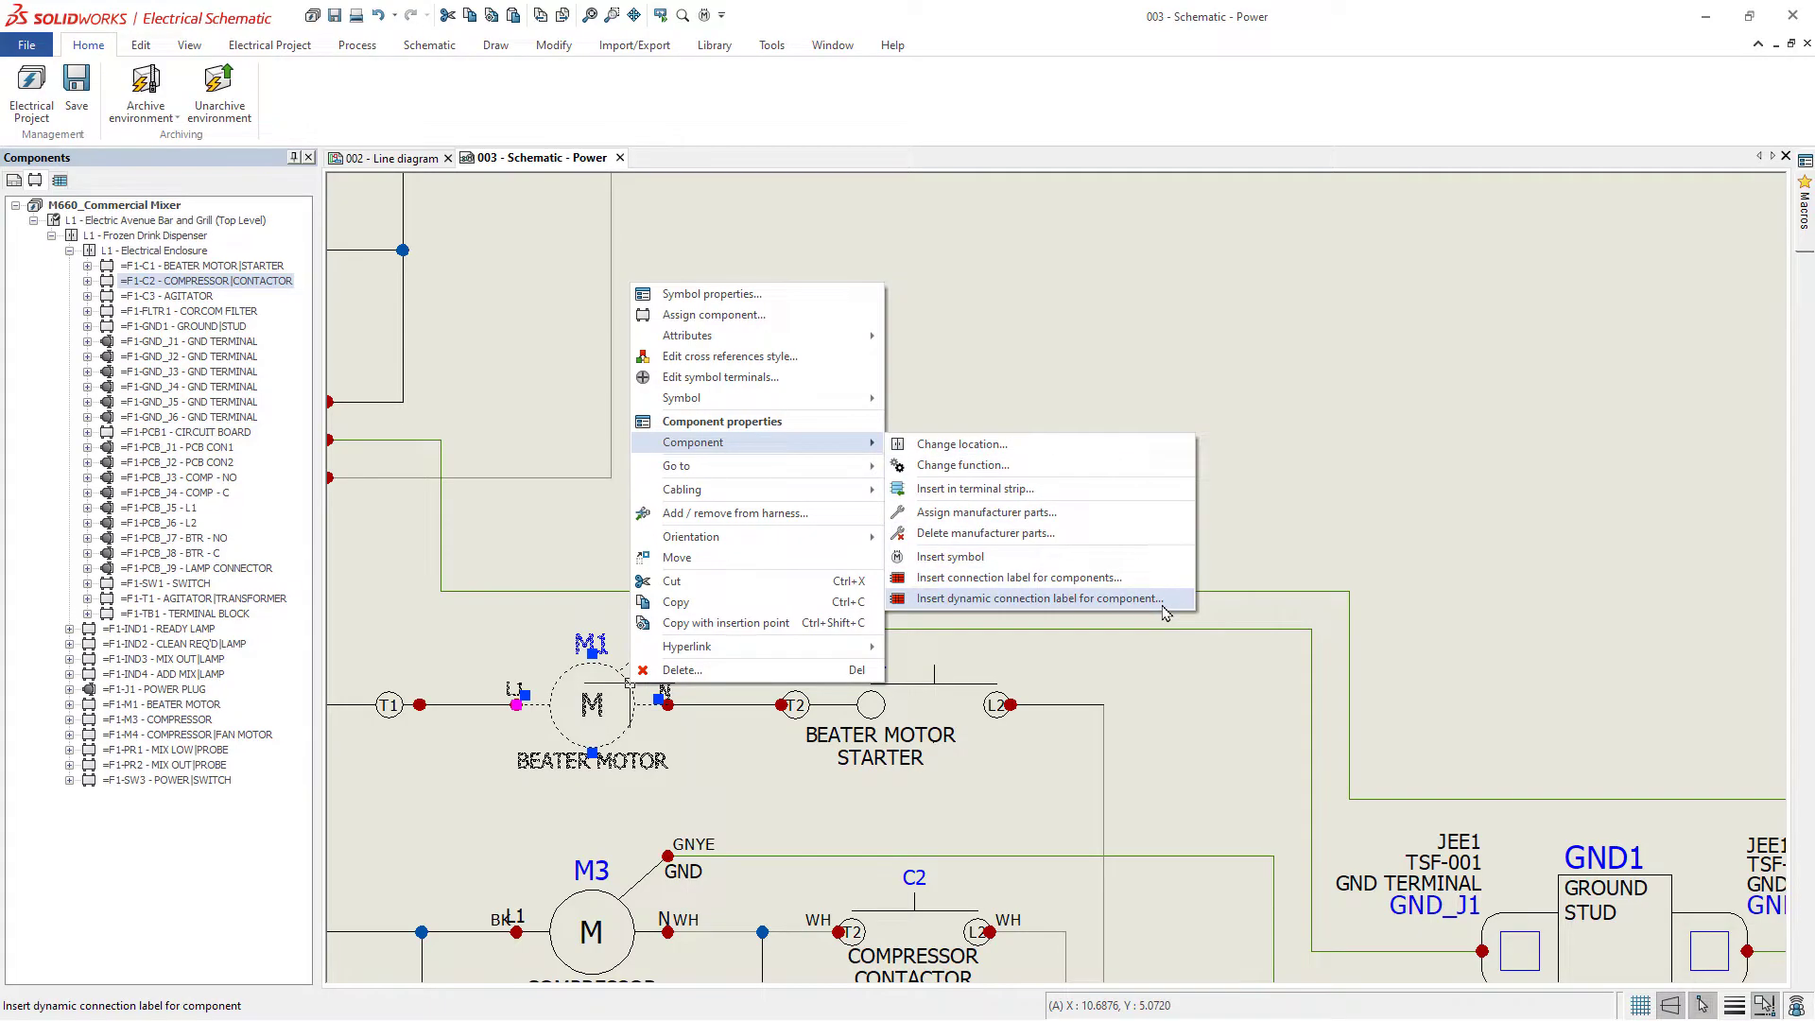
click(1165, 613)
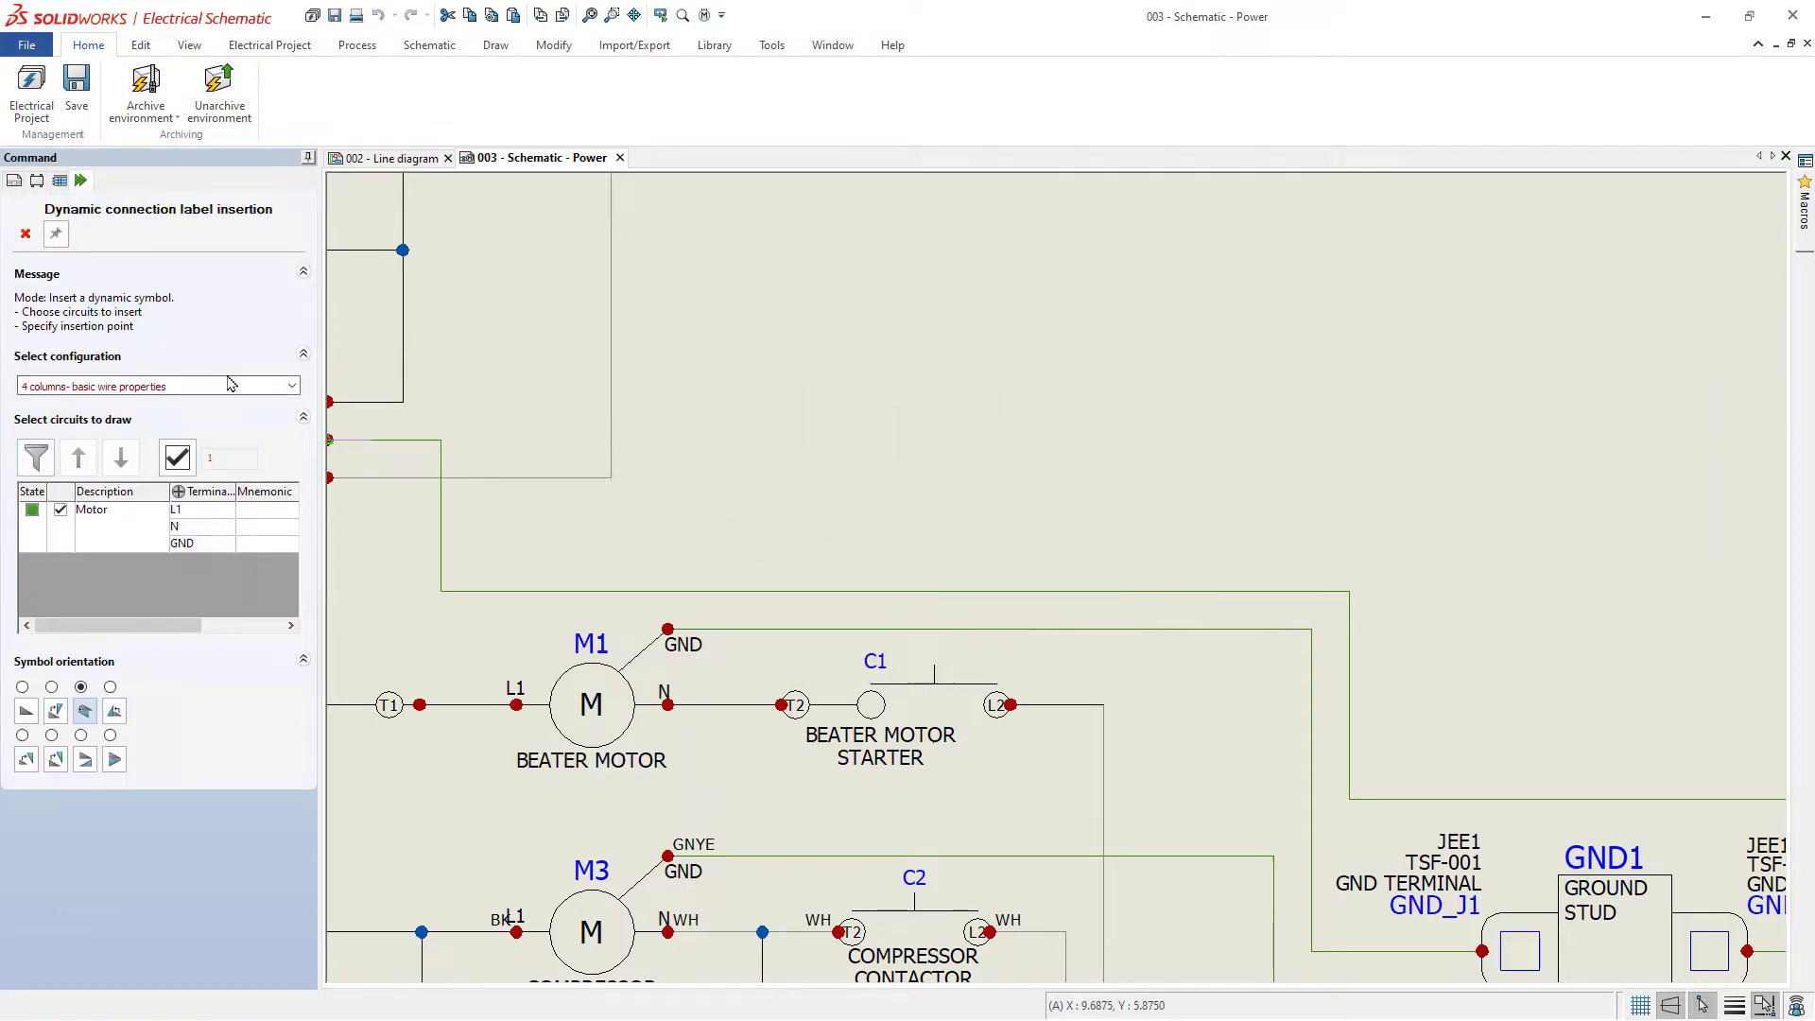
click(1728, 554)
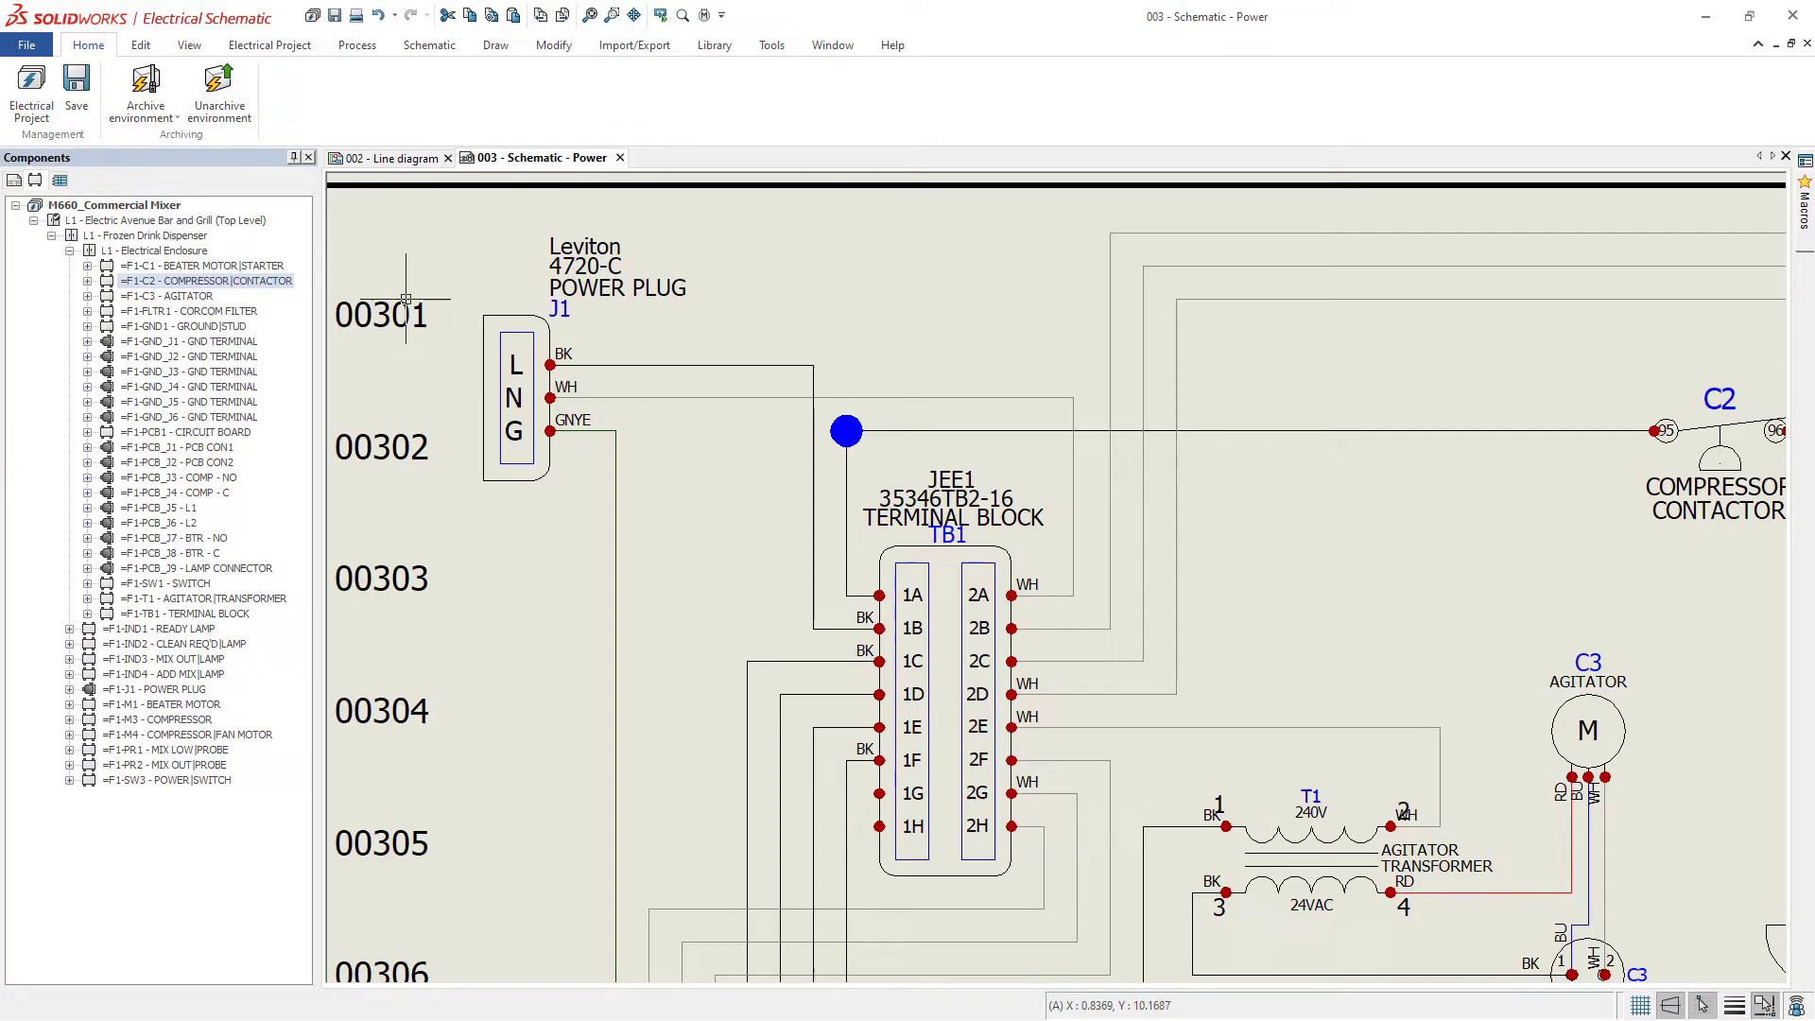
Confirm the Electrical Project Configuration, then delete the Leviton power plug J1
click(270, 46)
click(146, 90)
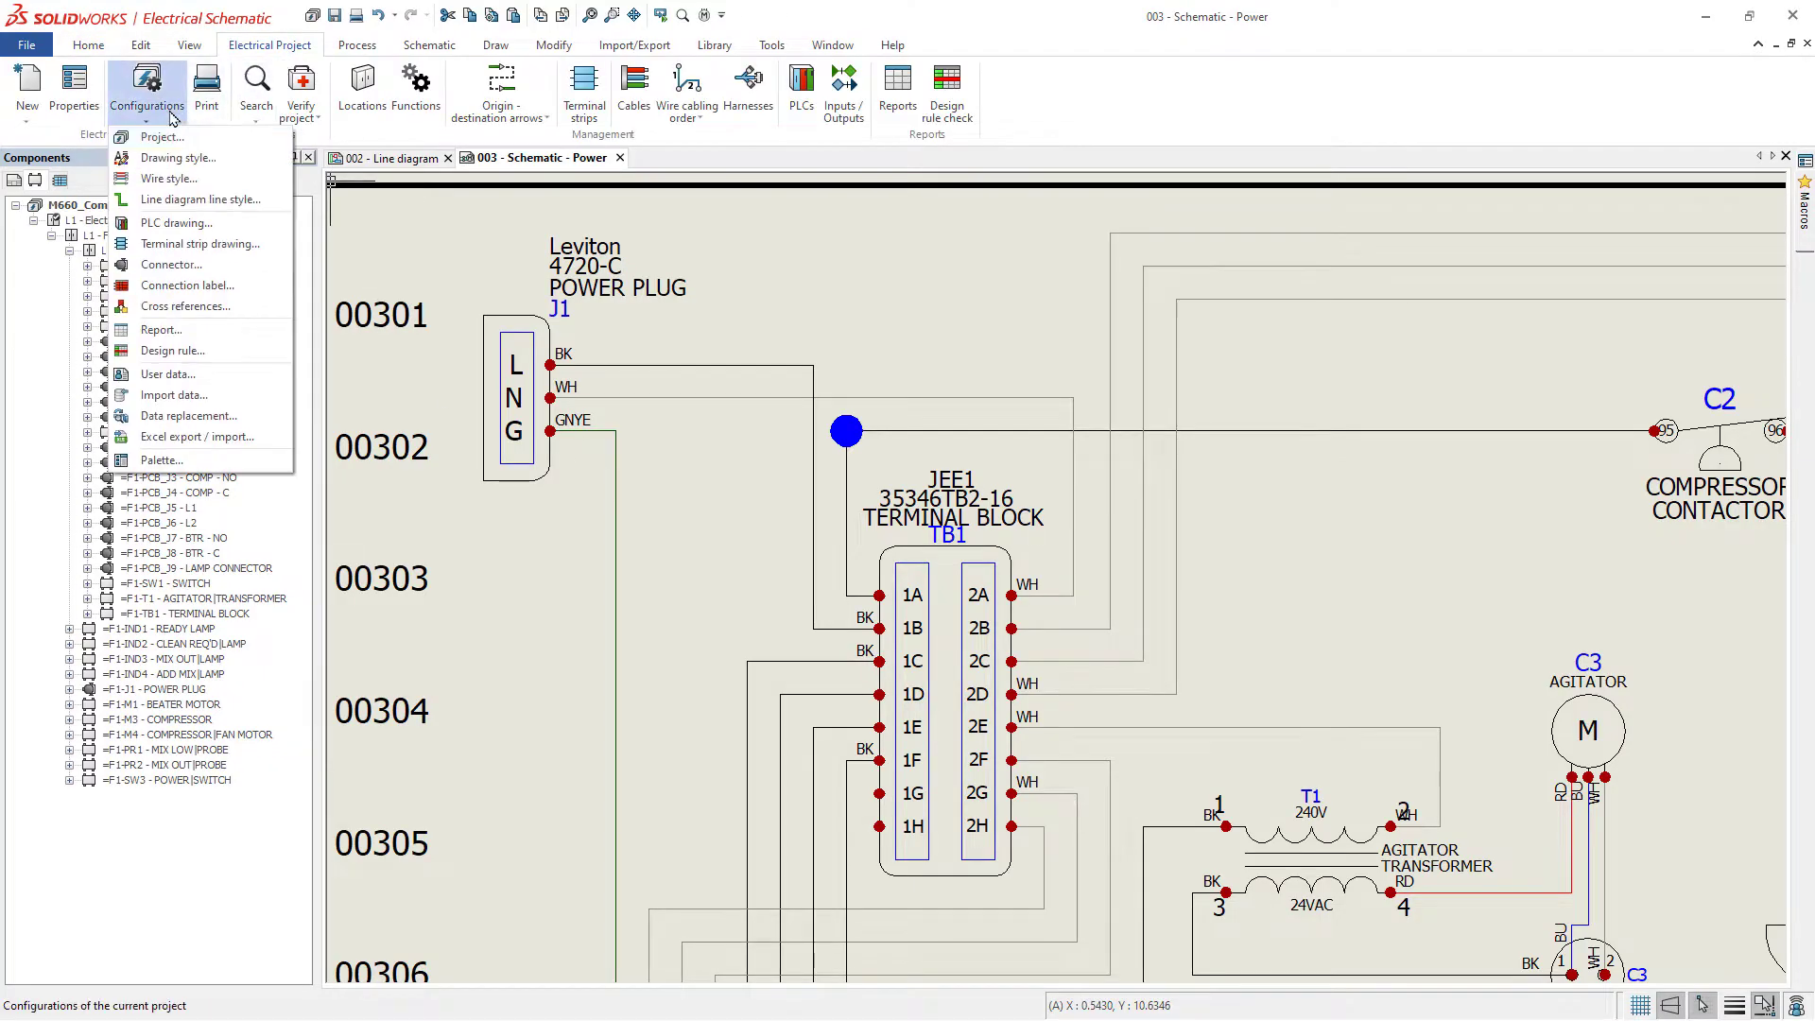
click(161, 134)
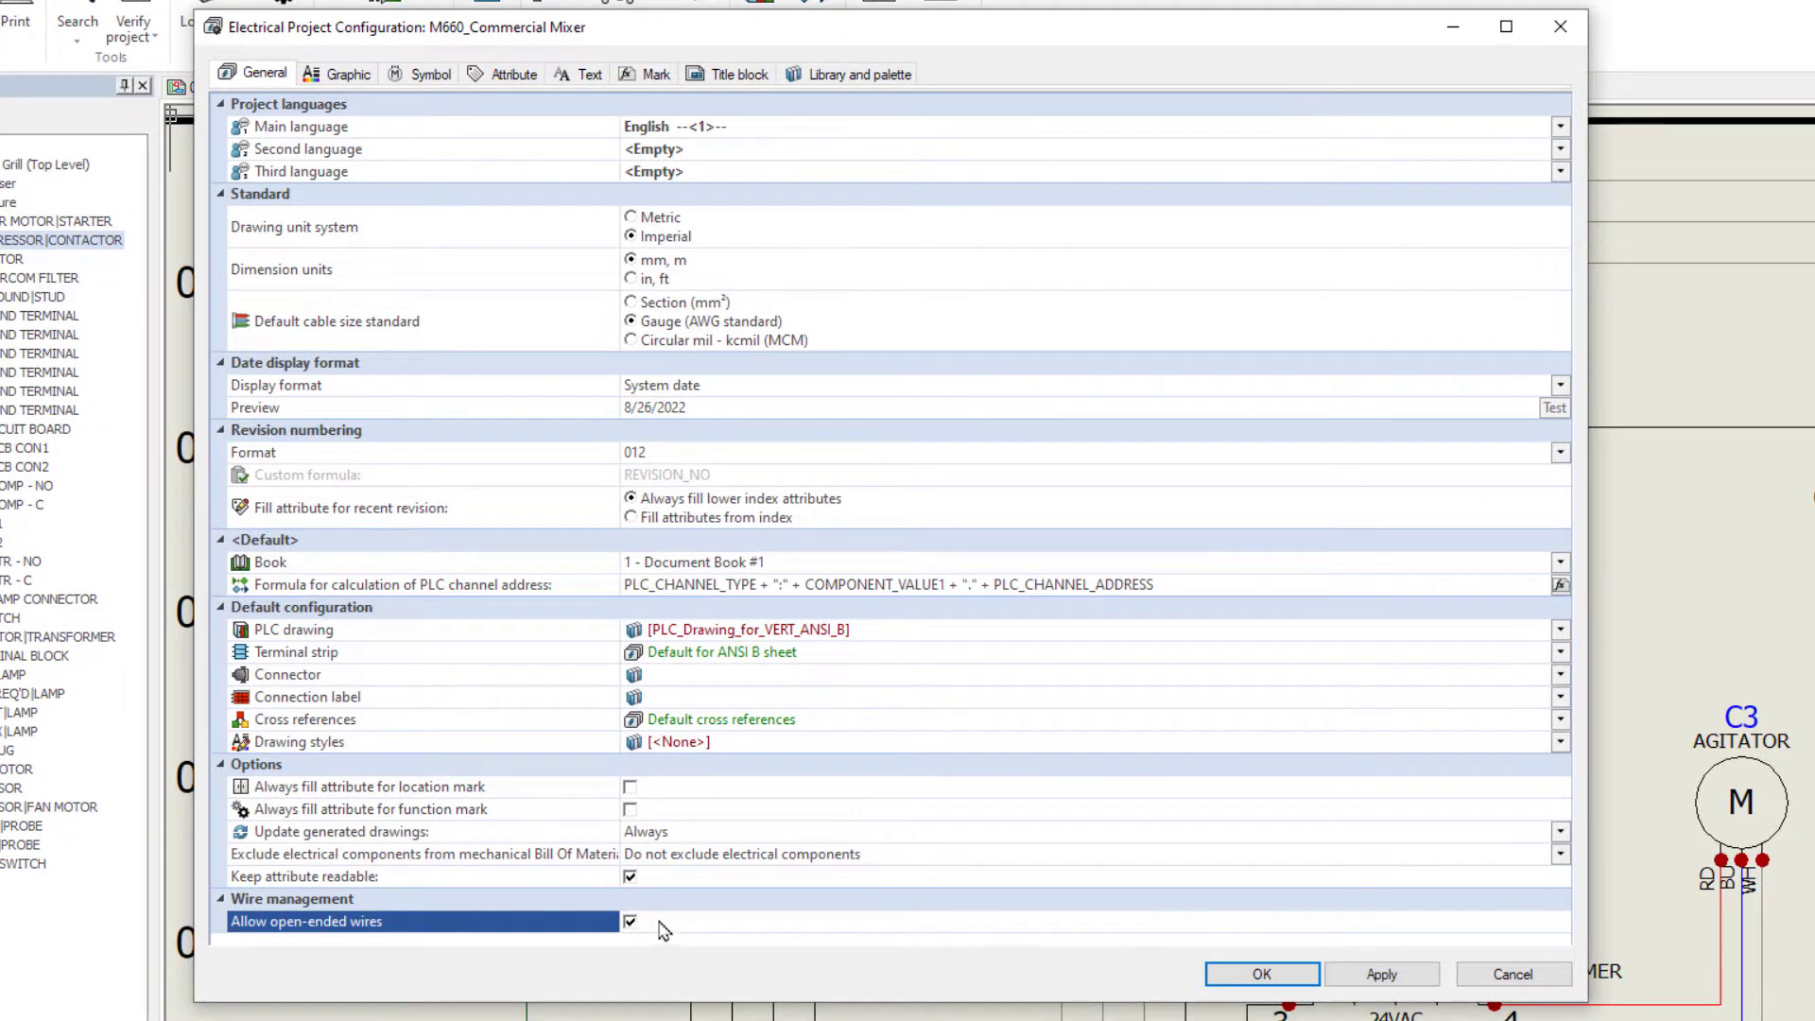
click(1272, 979)
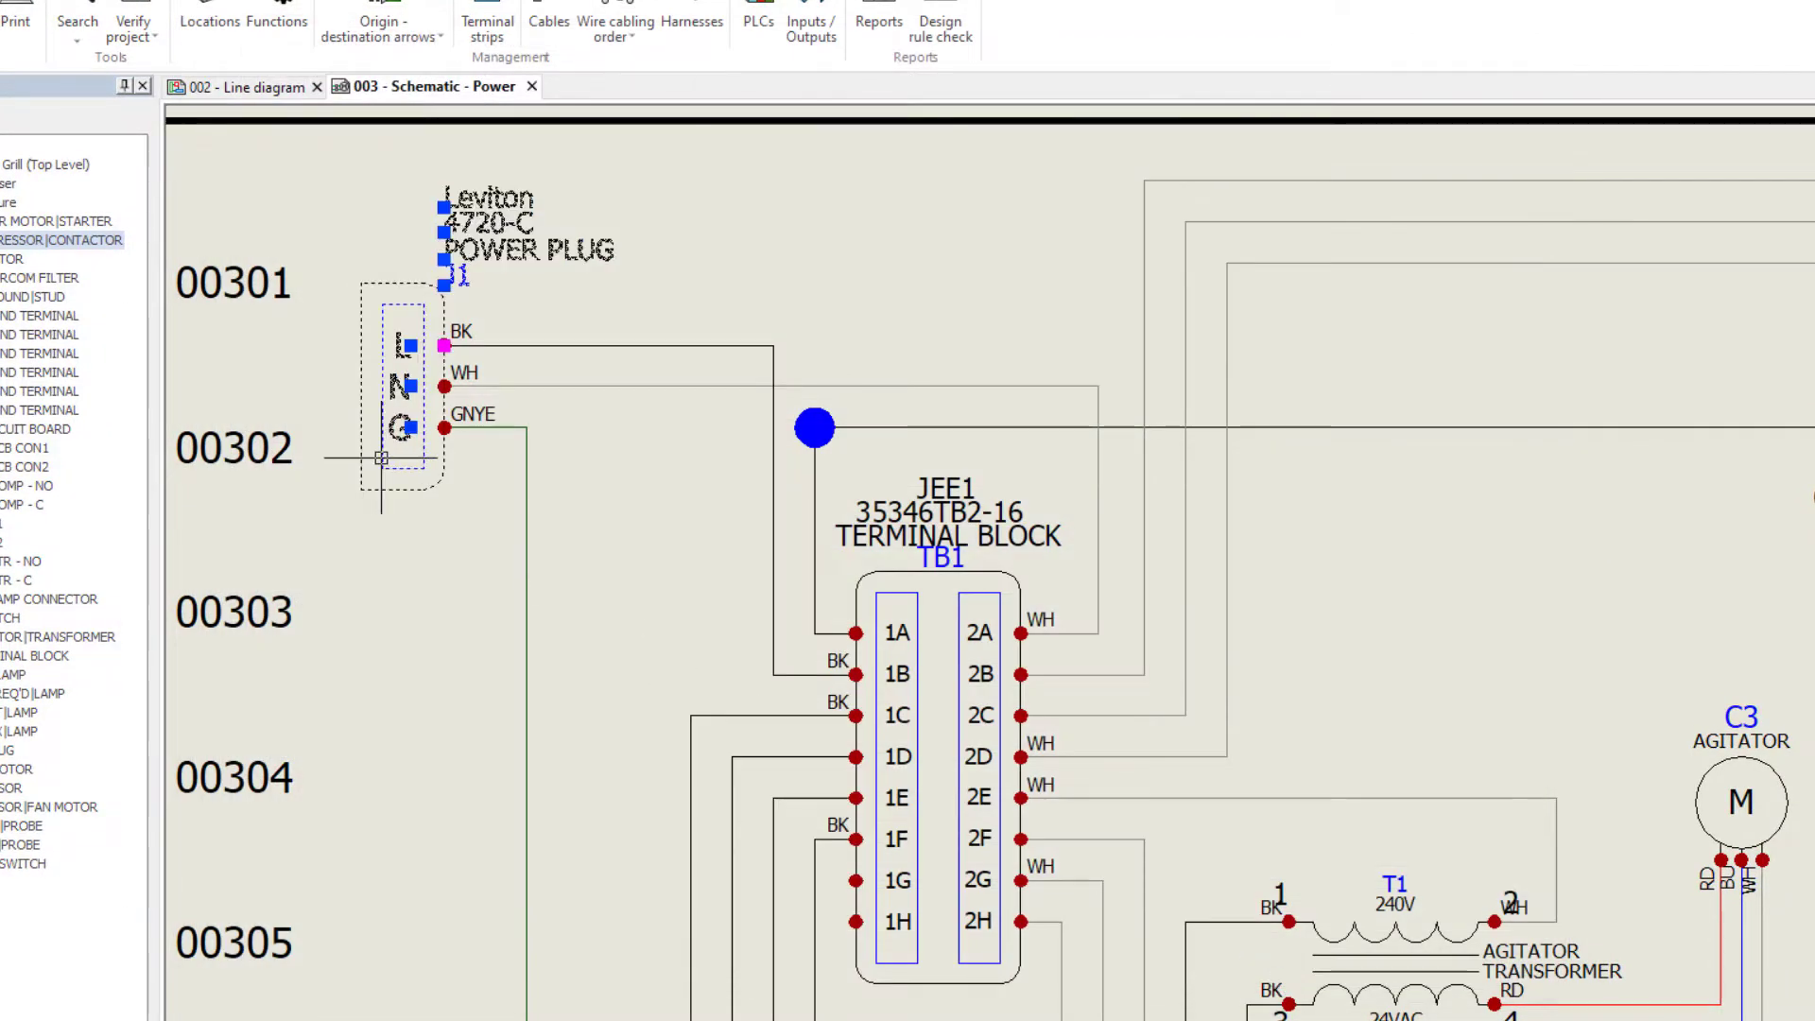
key(Delete)
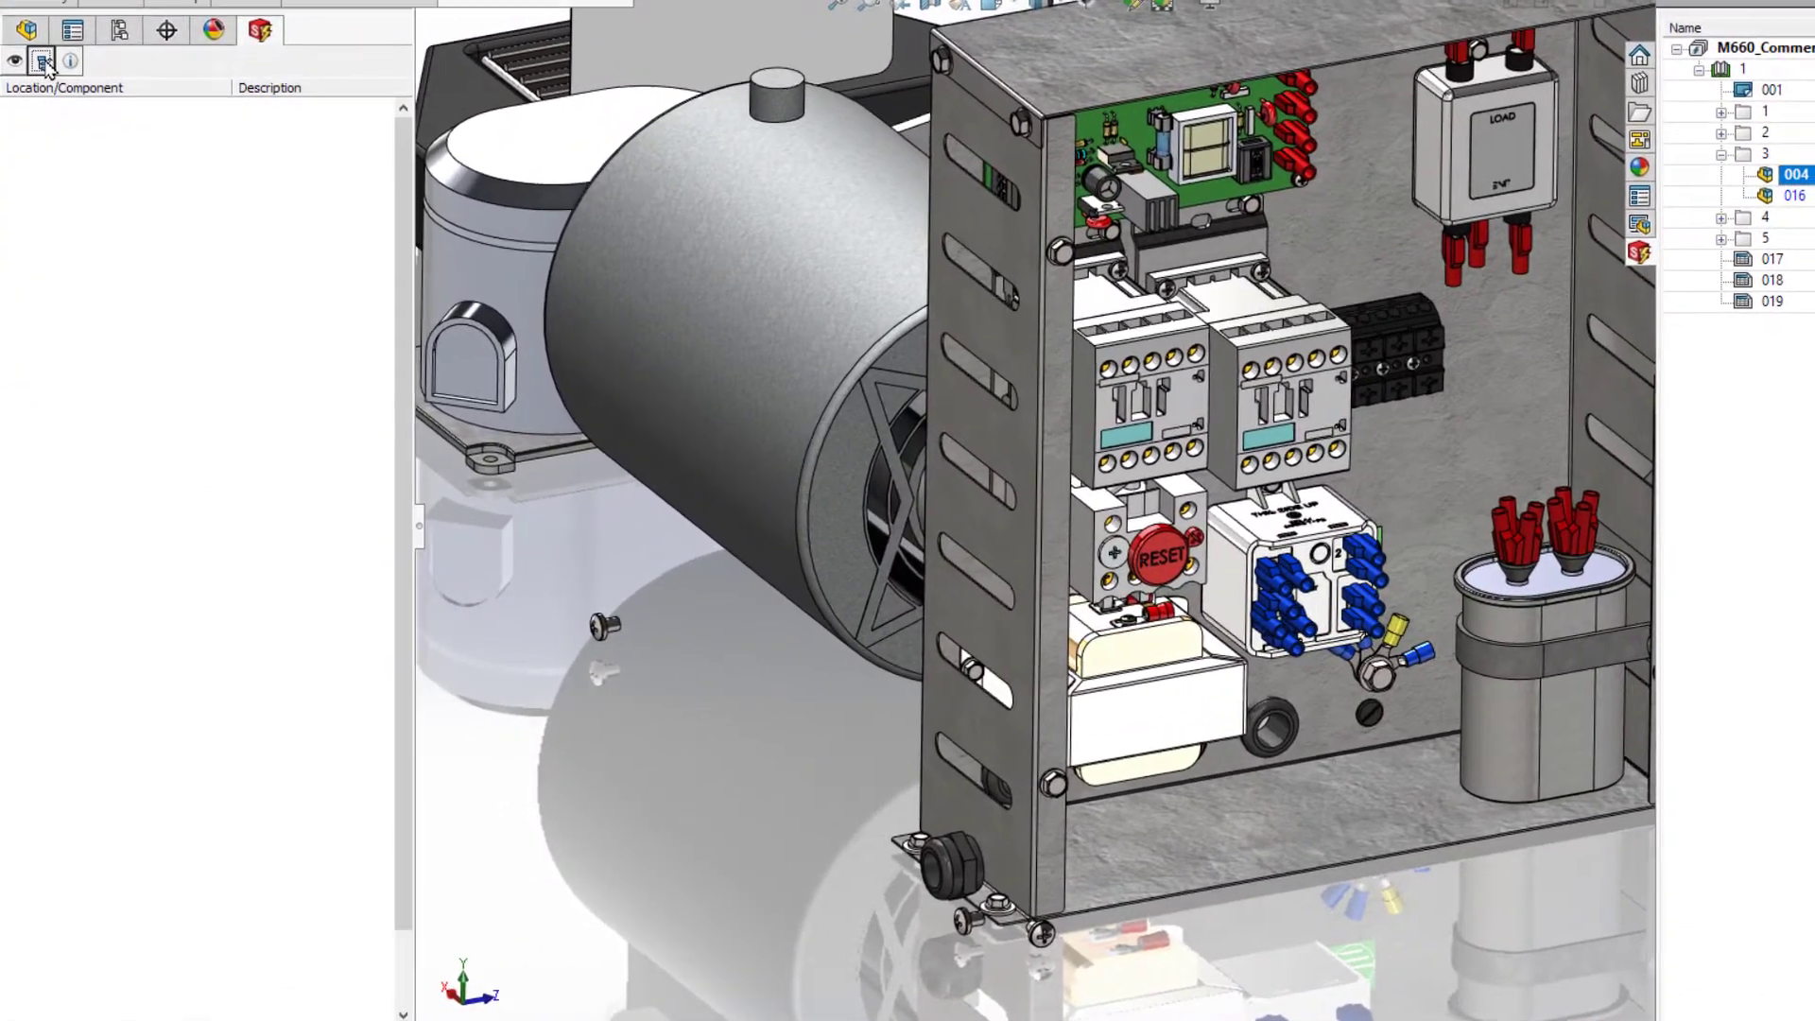
Expand every component in the Electrical 3D tree, toggling the unassociated filter on and off
click(41, 82)
drag(405, 637, 430, 162)
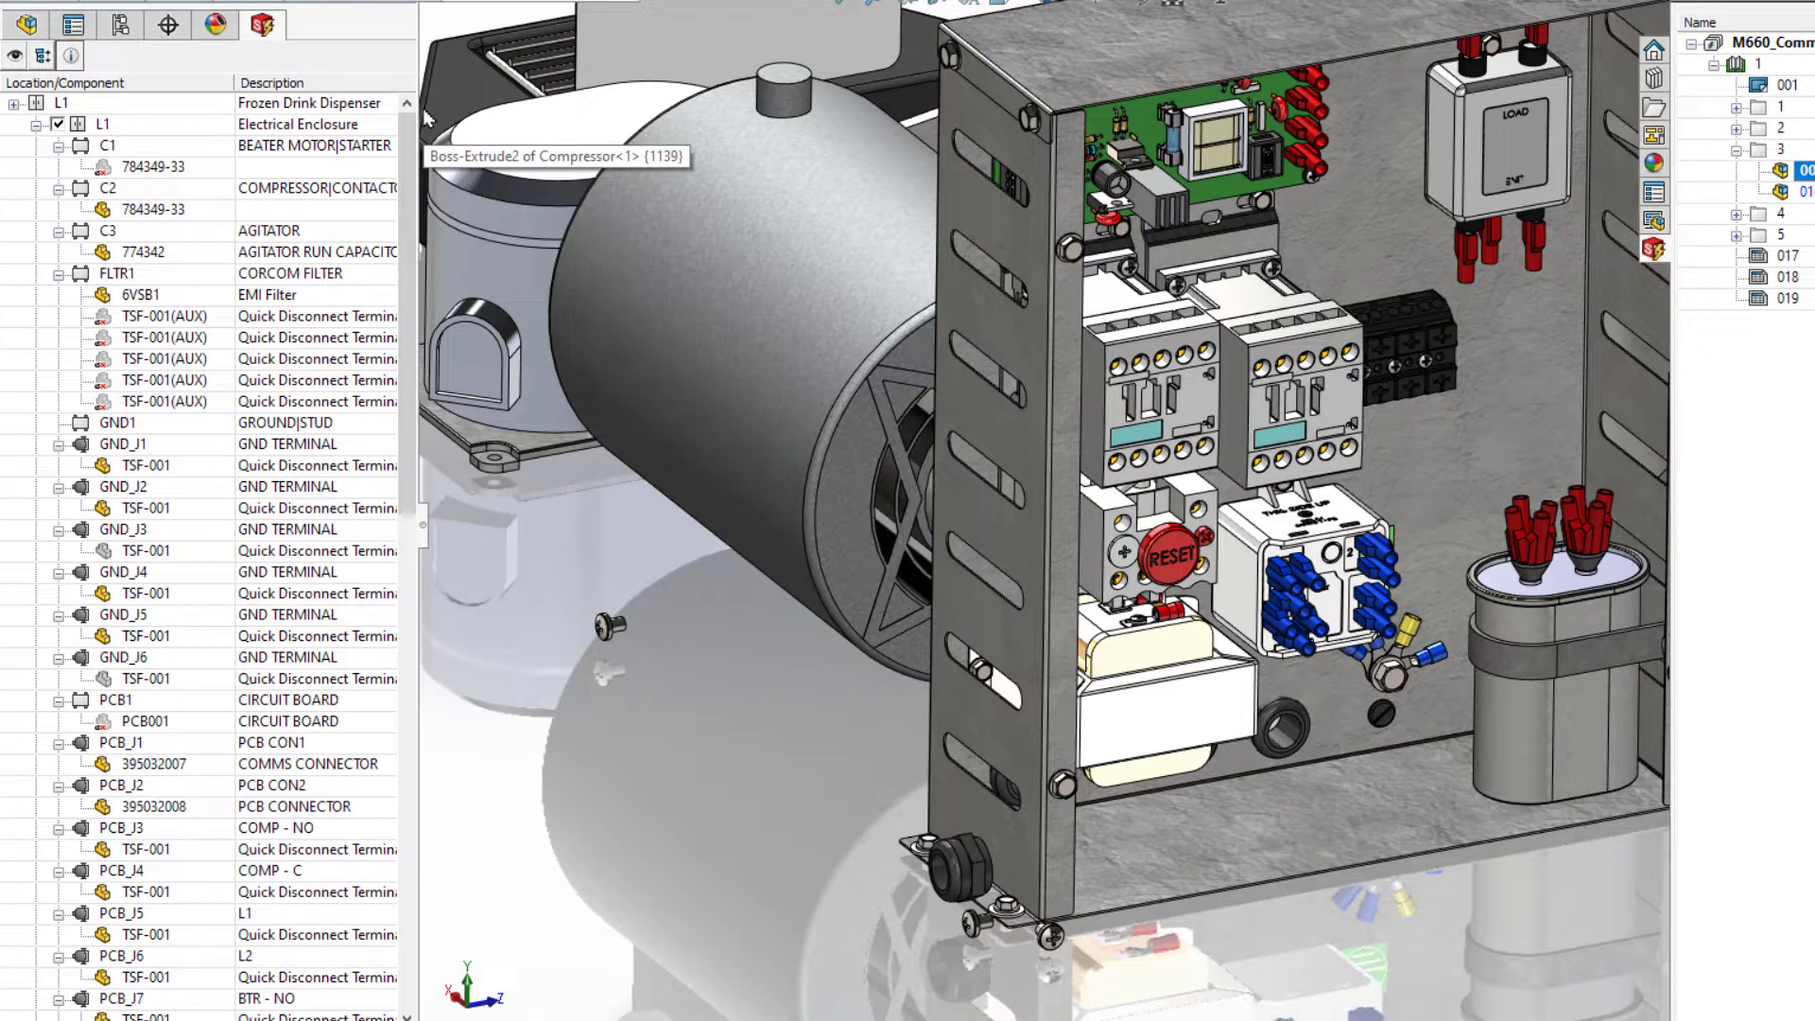
click(15, 57)
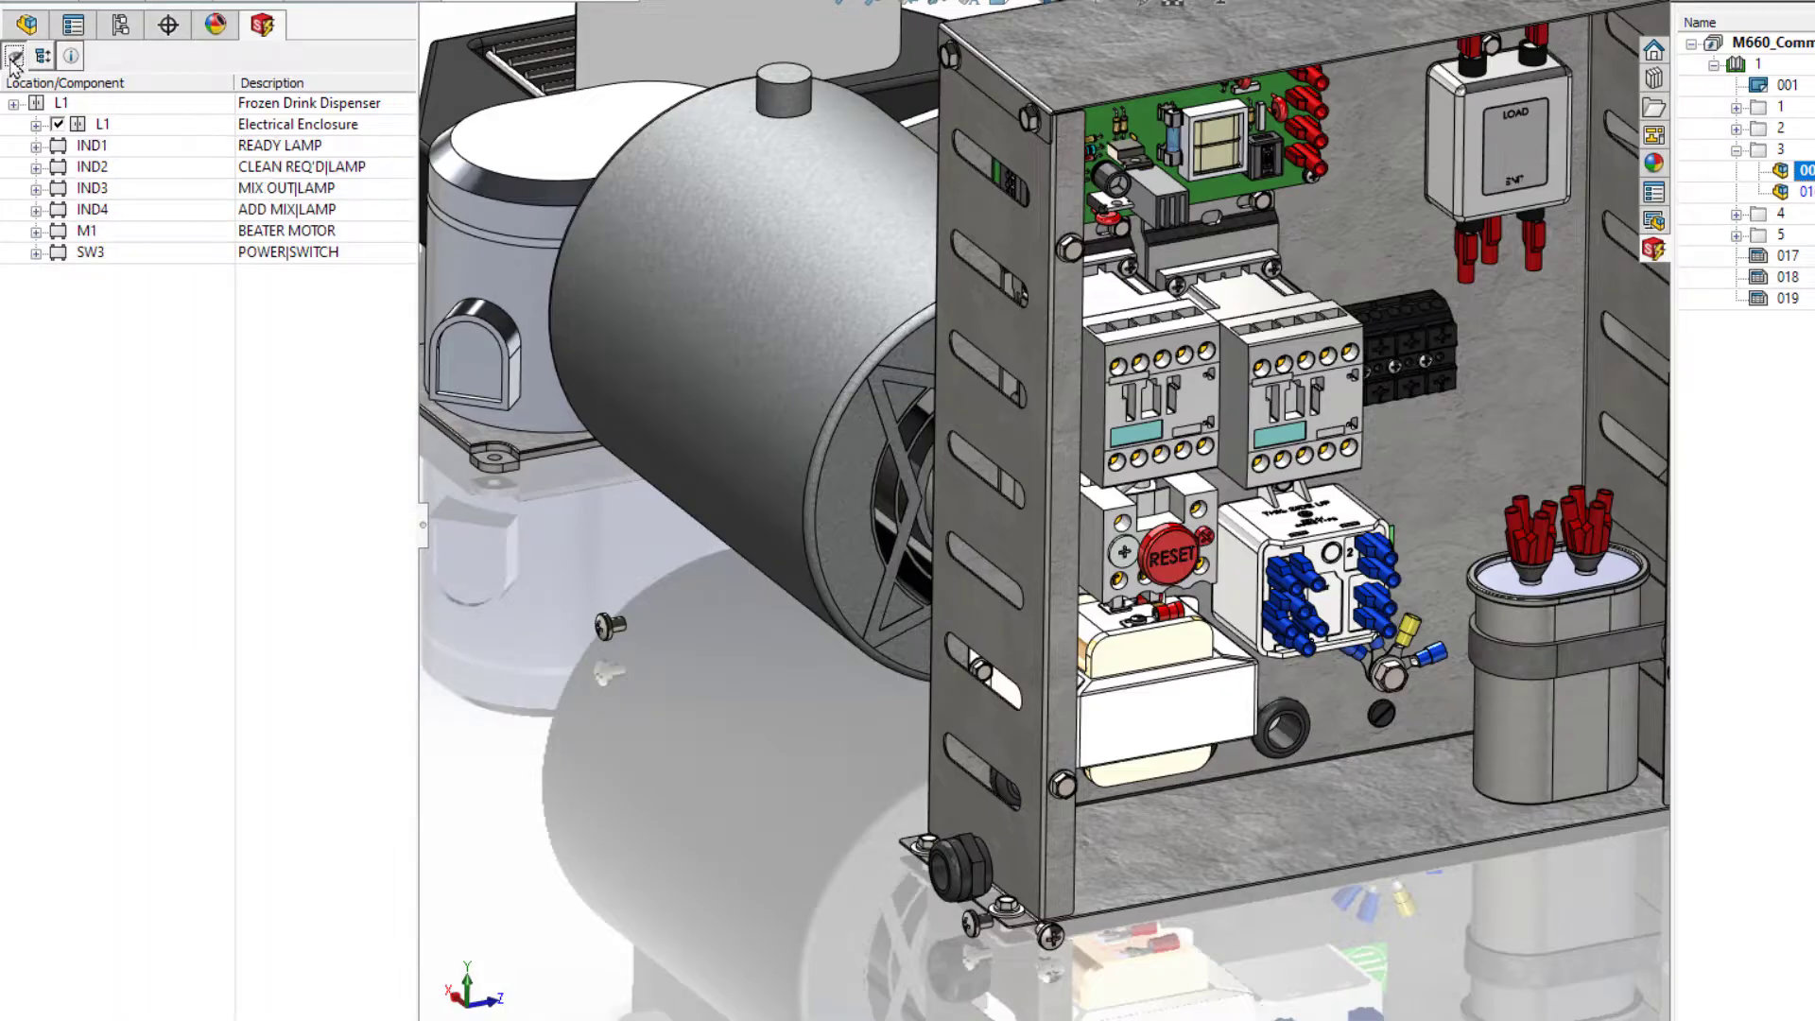
click(42, 57)
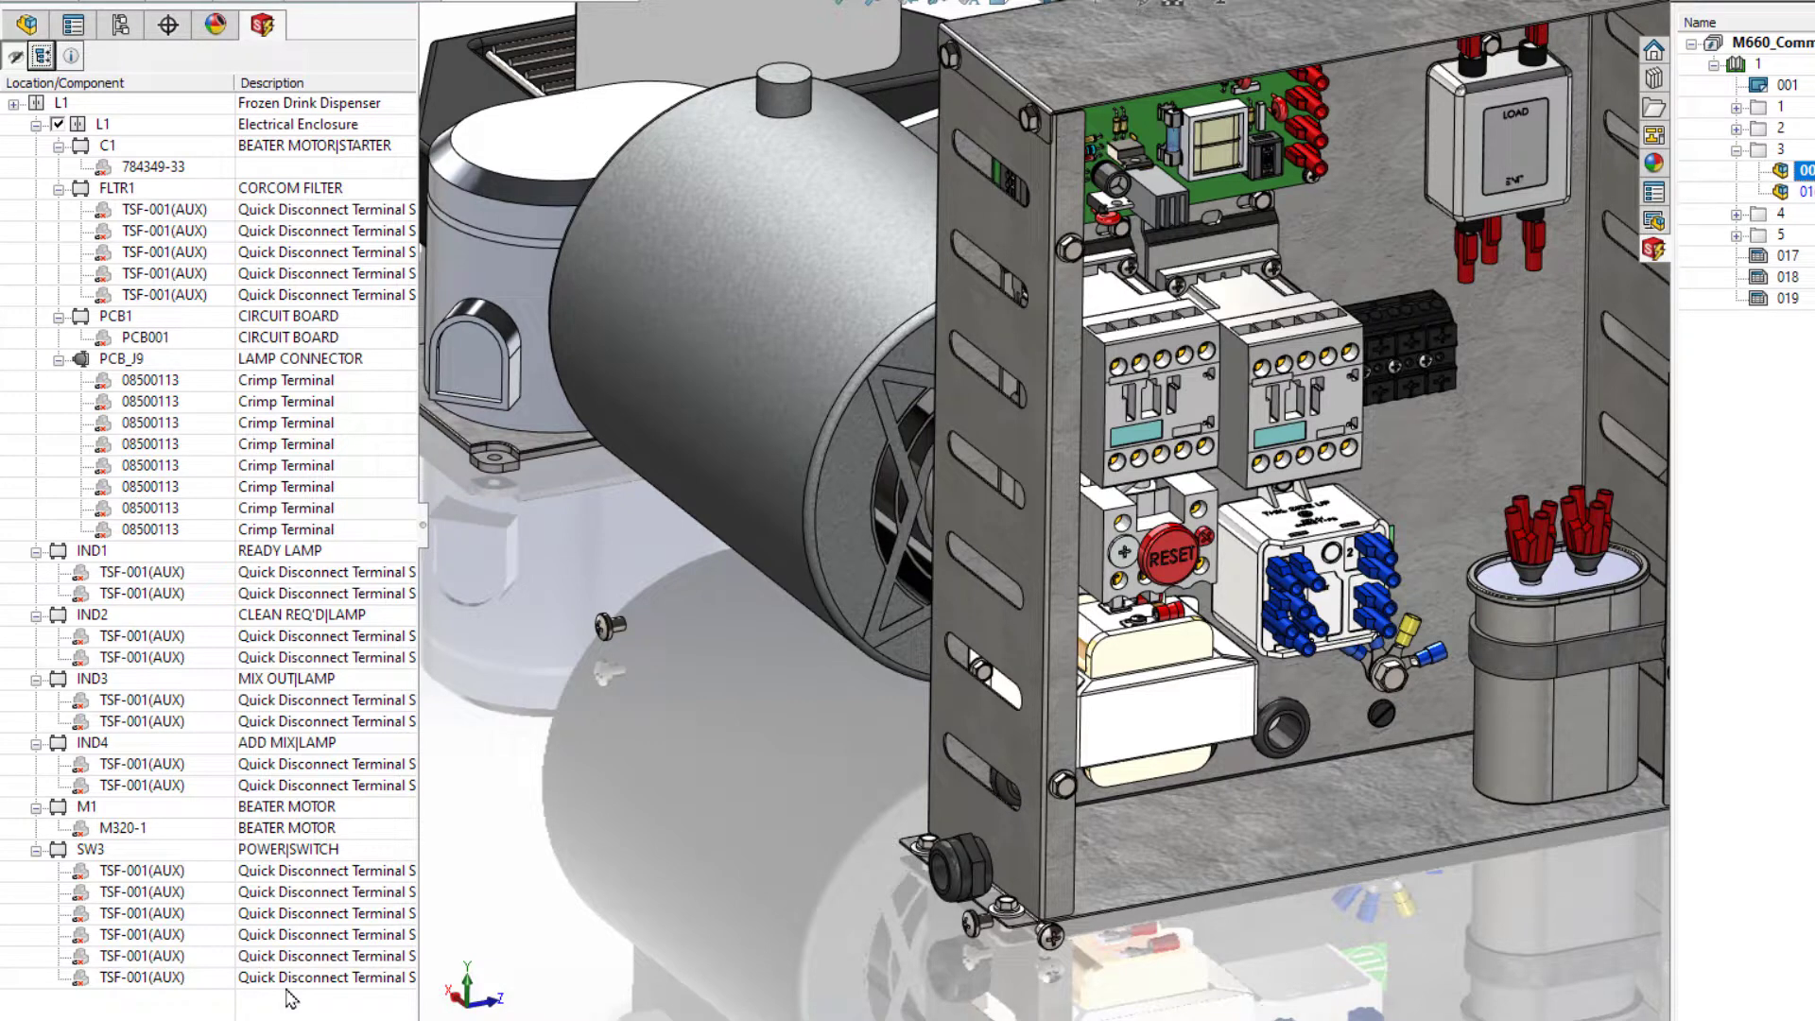
click(16, 61)
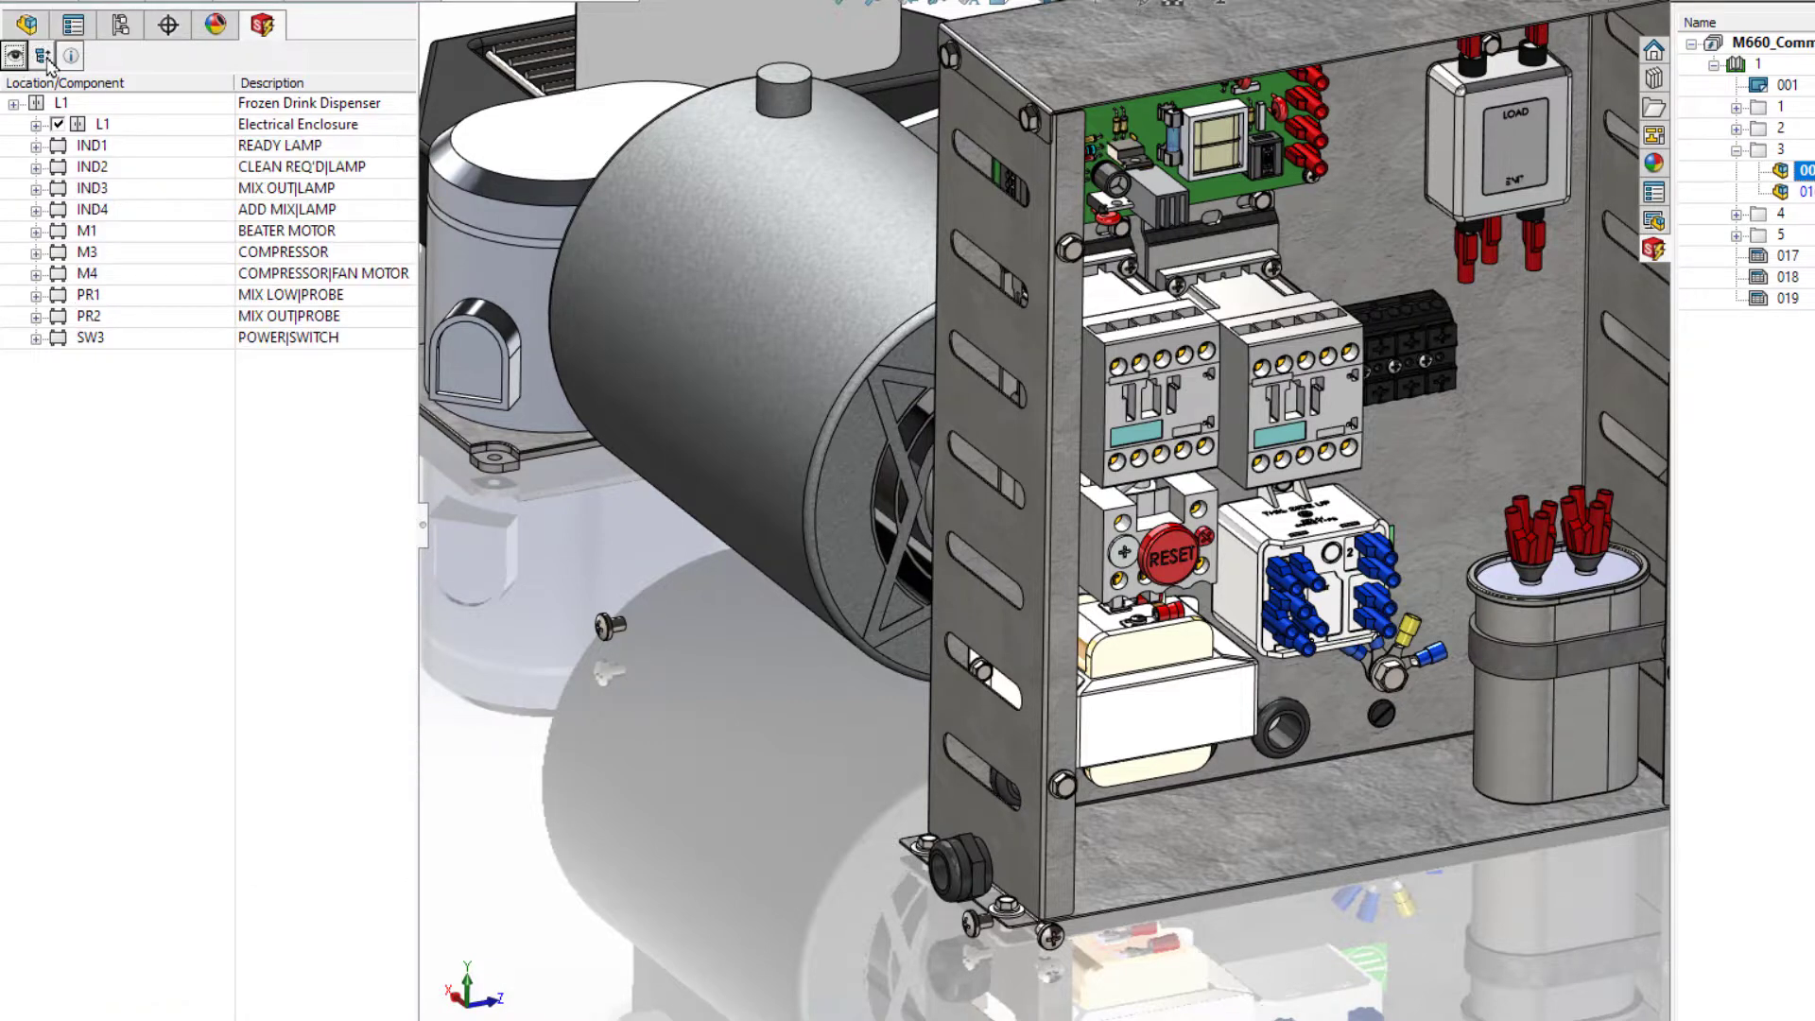
click(43, 57)
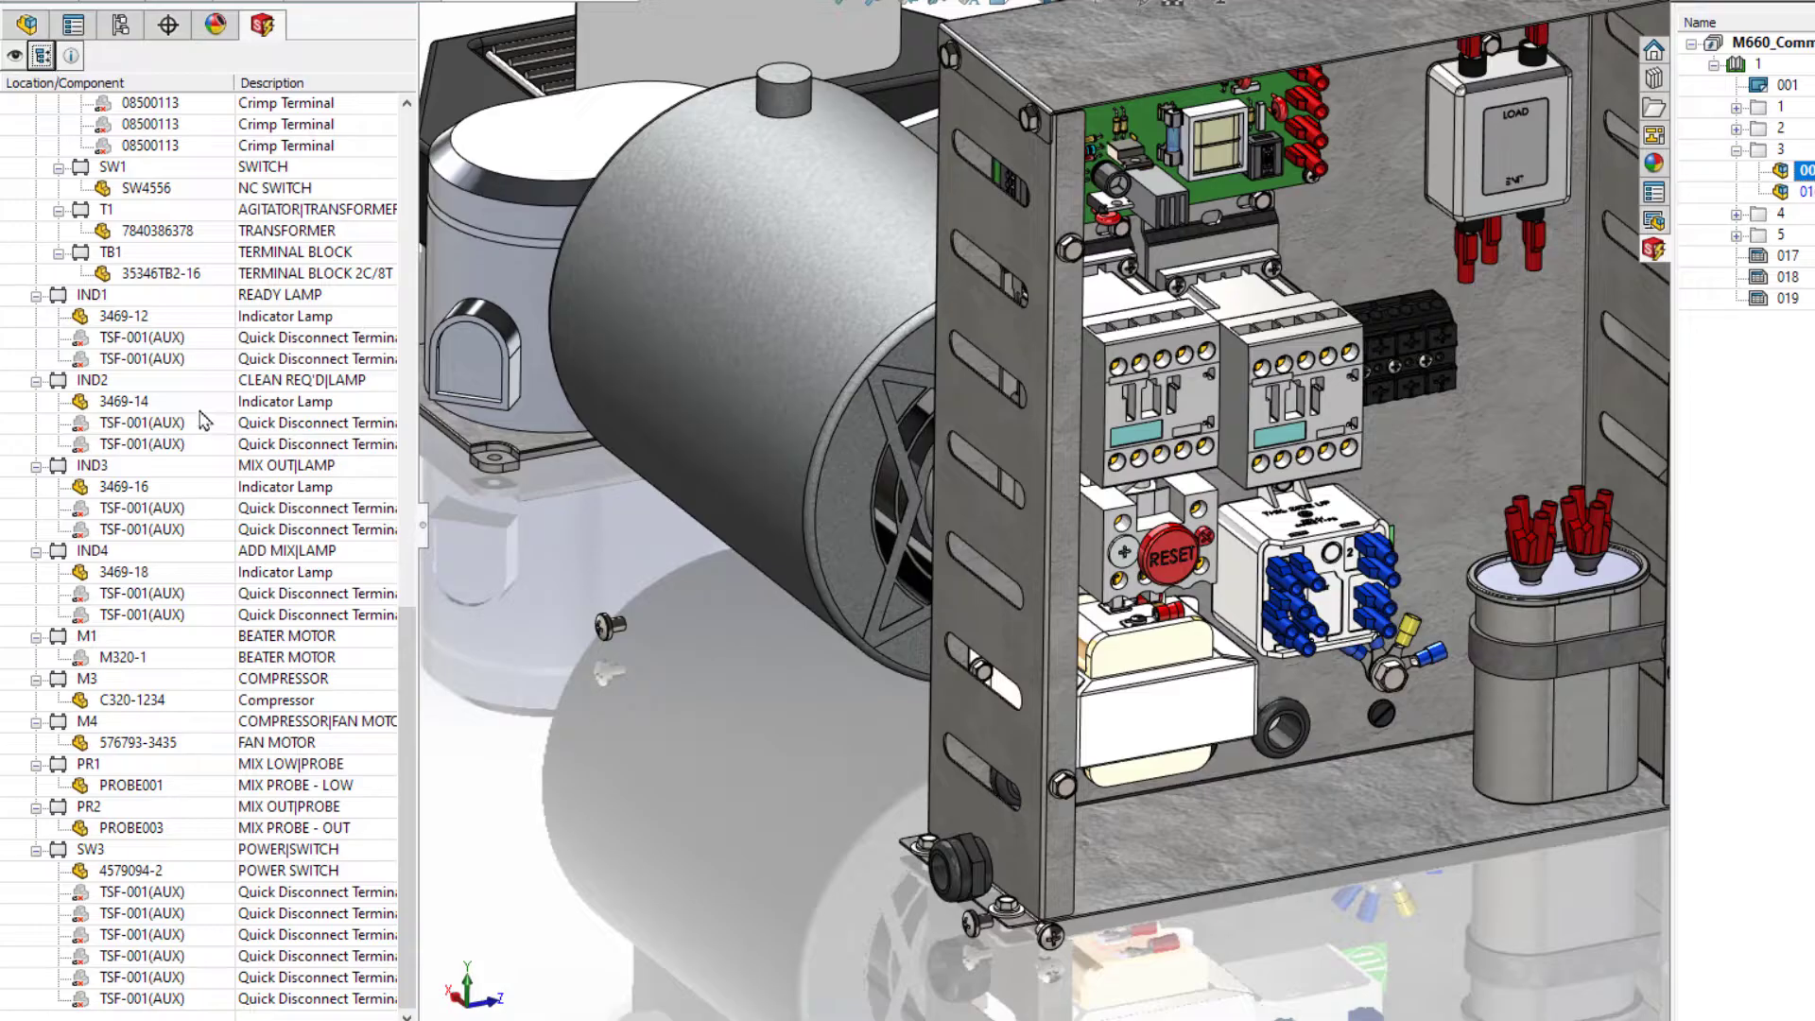
drag(406, 757, 412, 231)
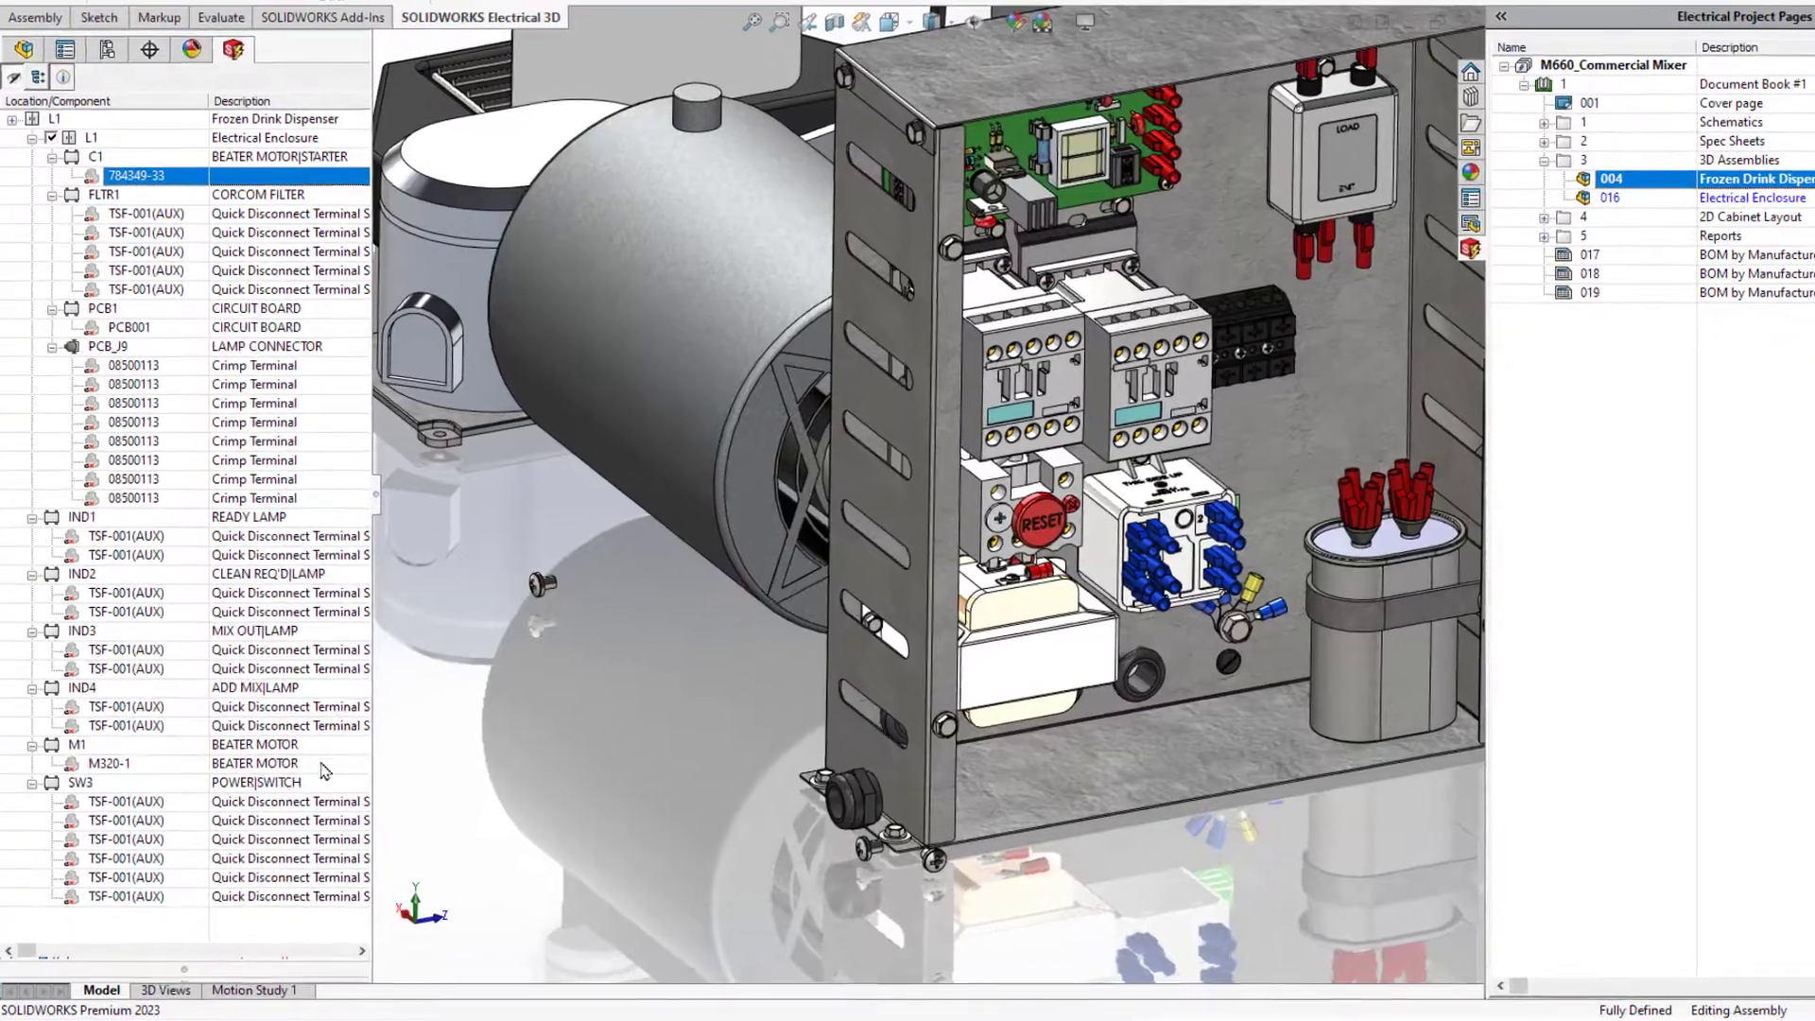
Associate starter C1 with the contactor part and motor M1 with the motor cylinder
right_click(322, 764)
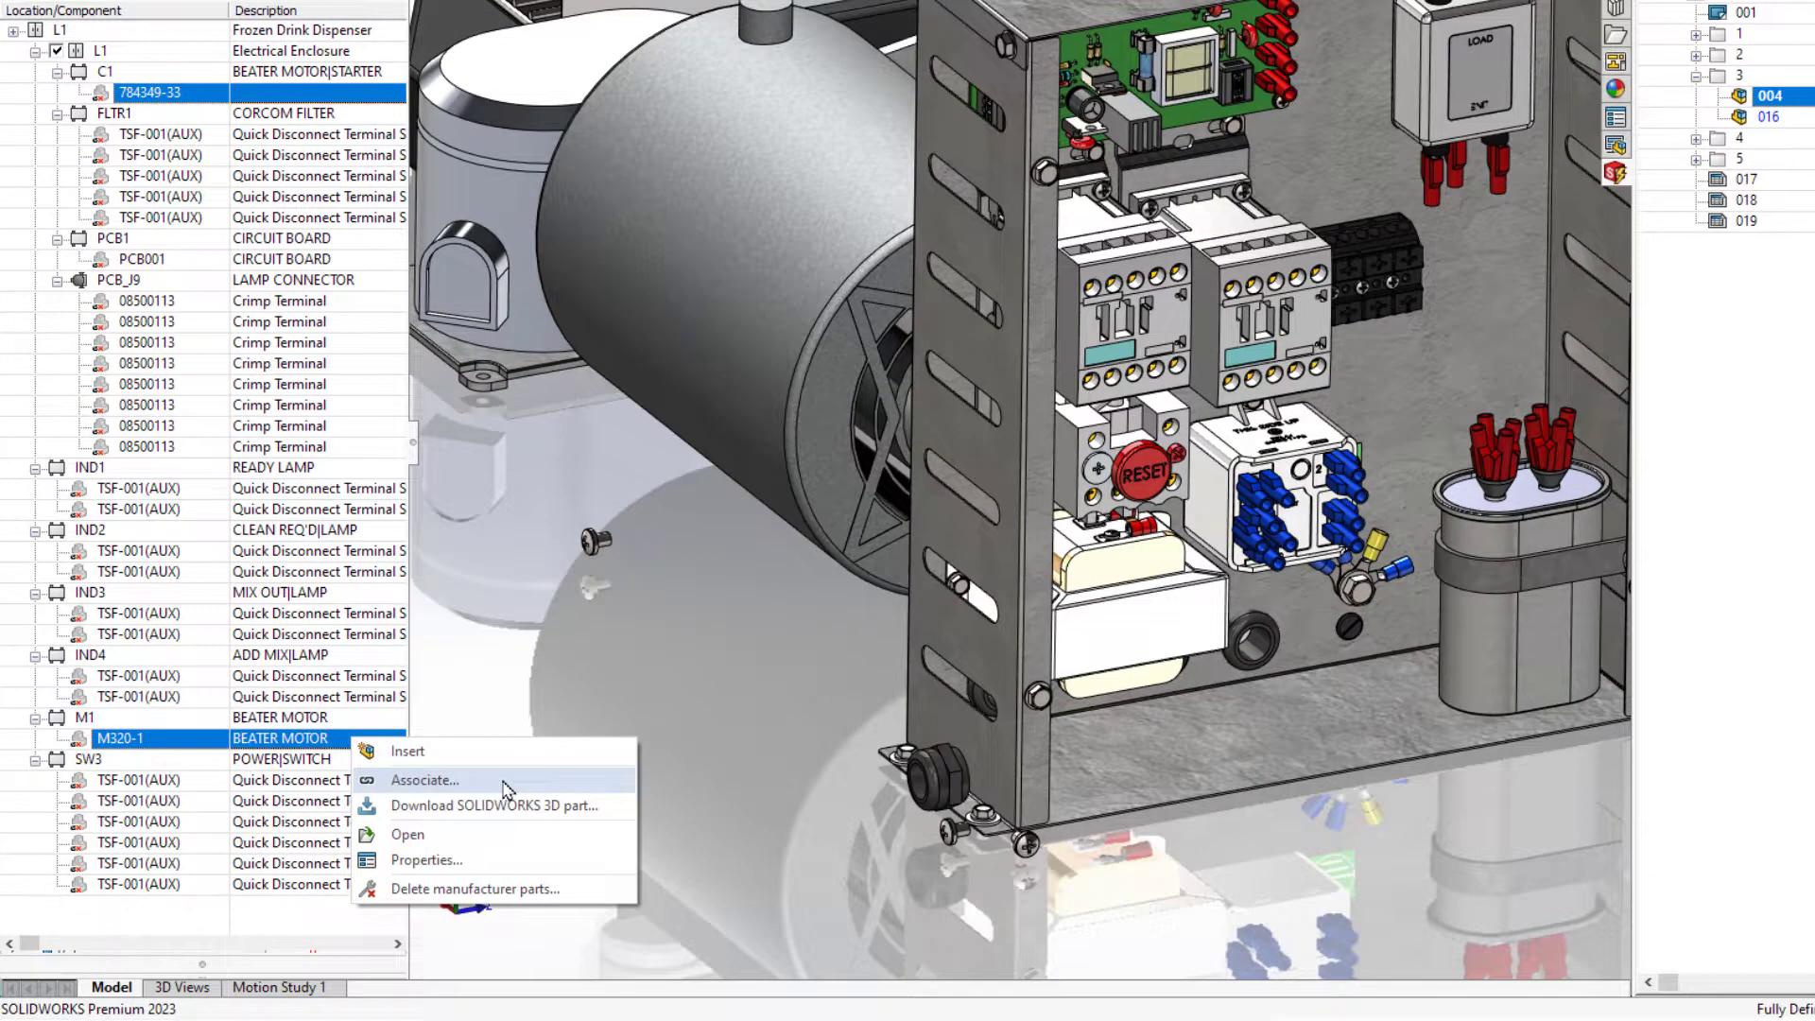
click(506, 789)
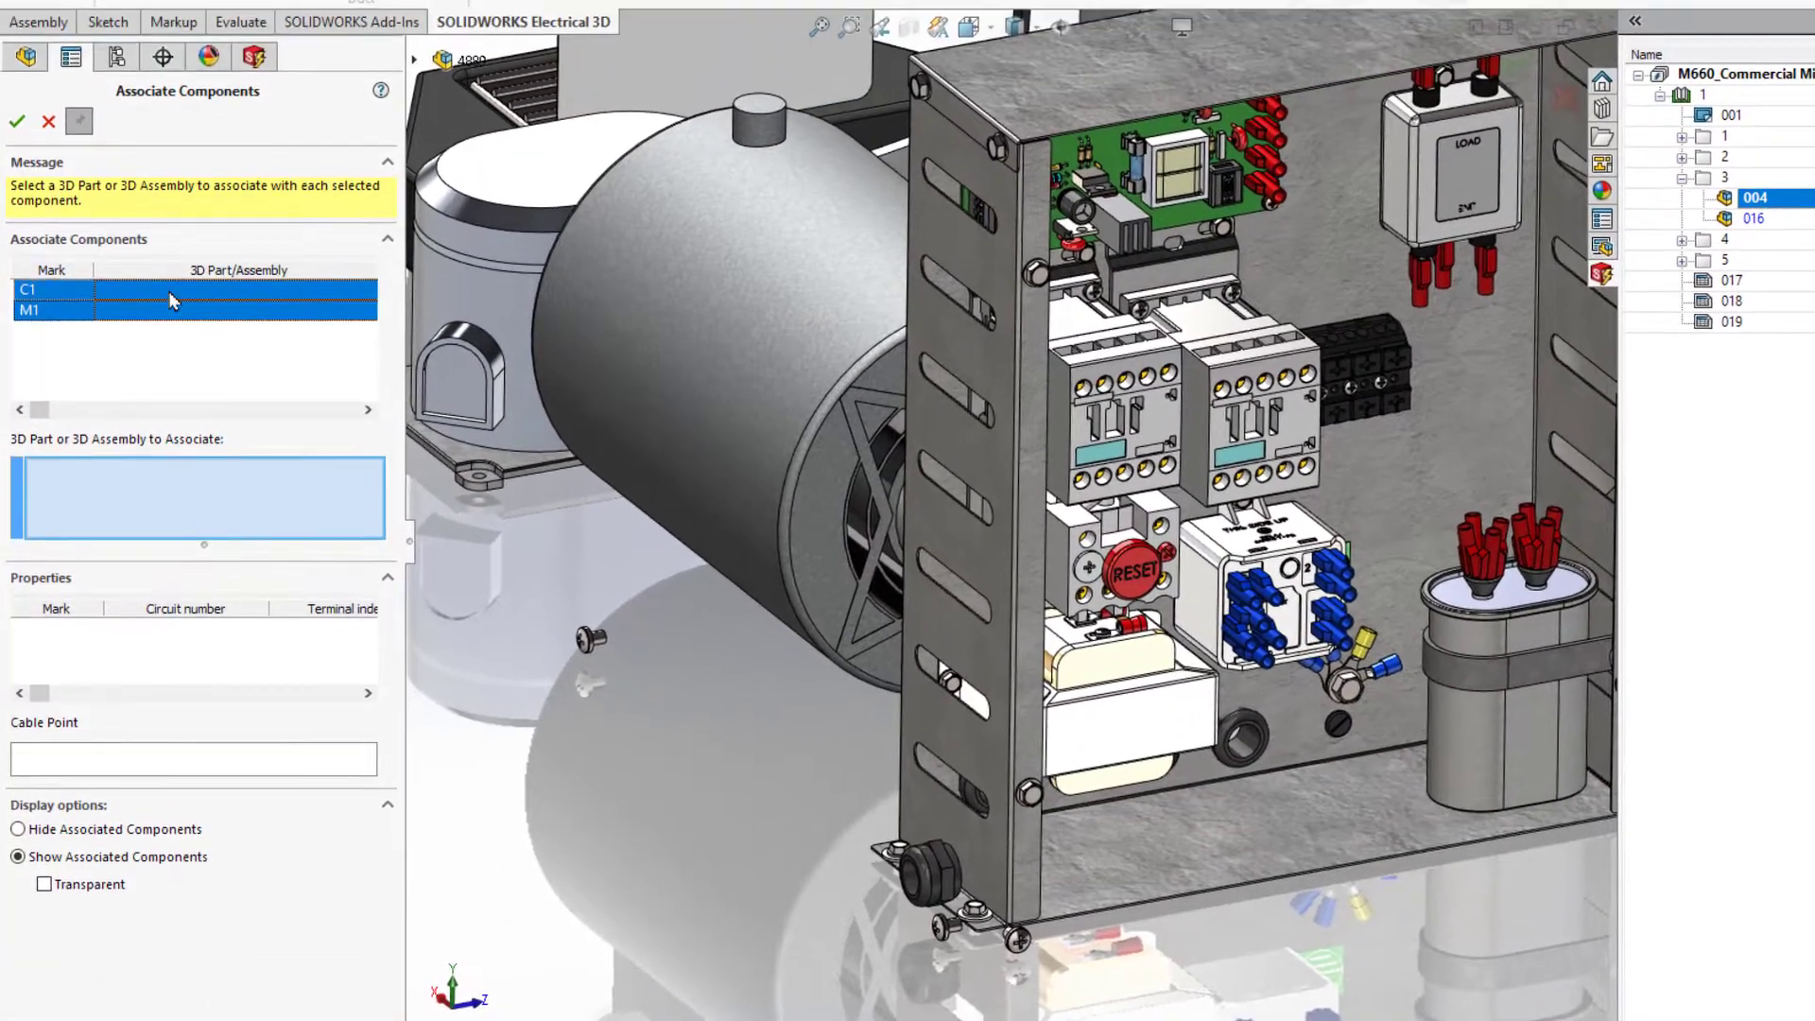
click(171, 293)
click(1181, 431)
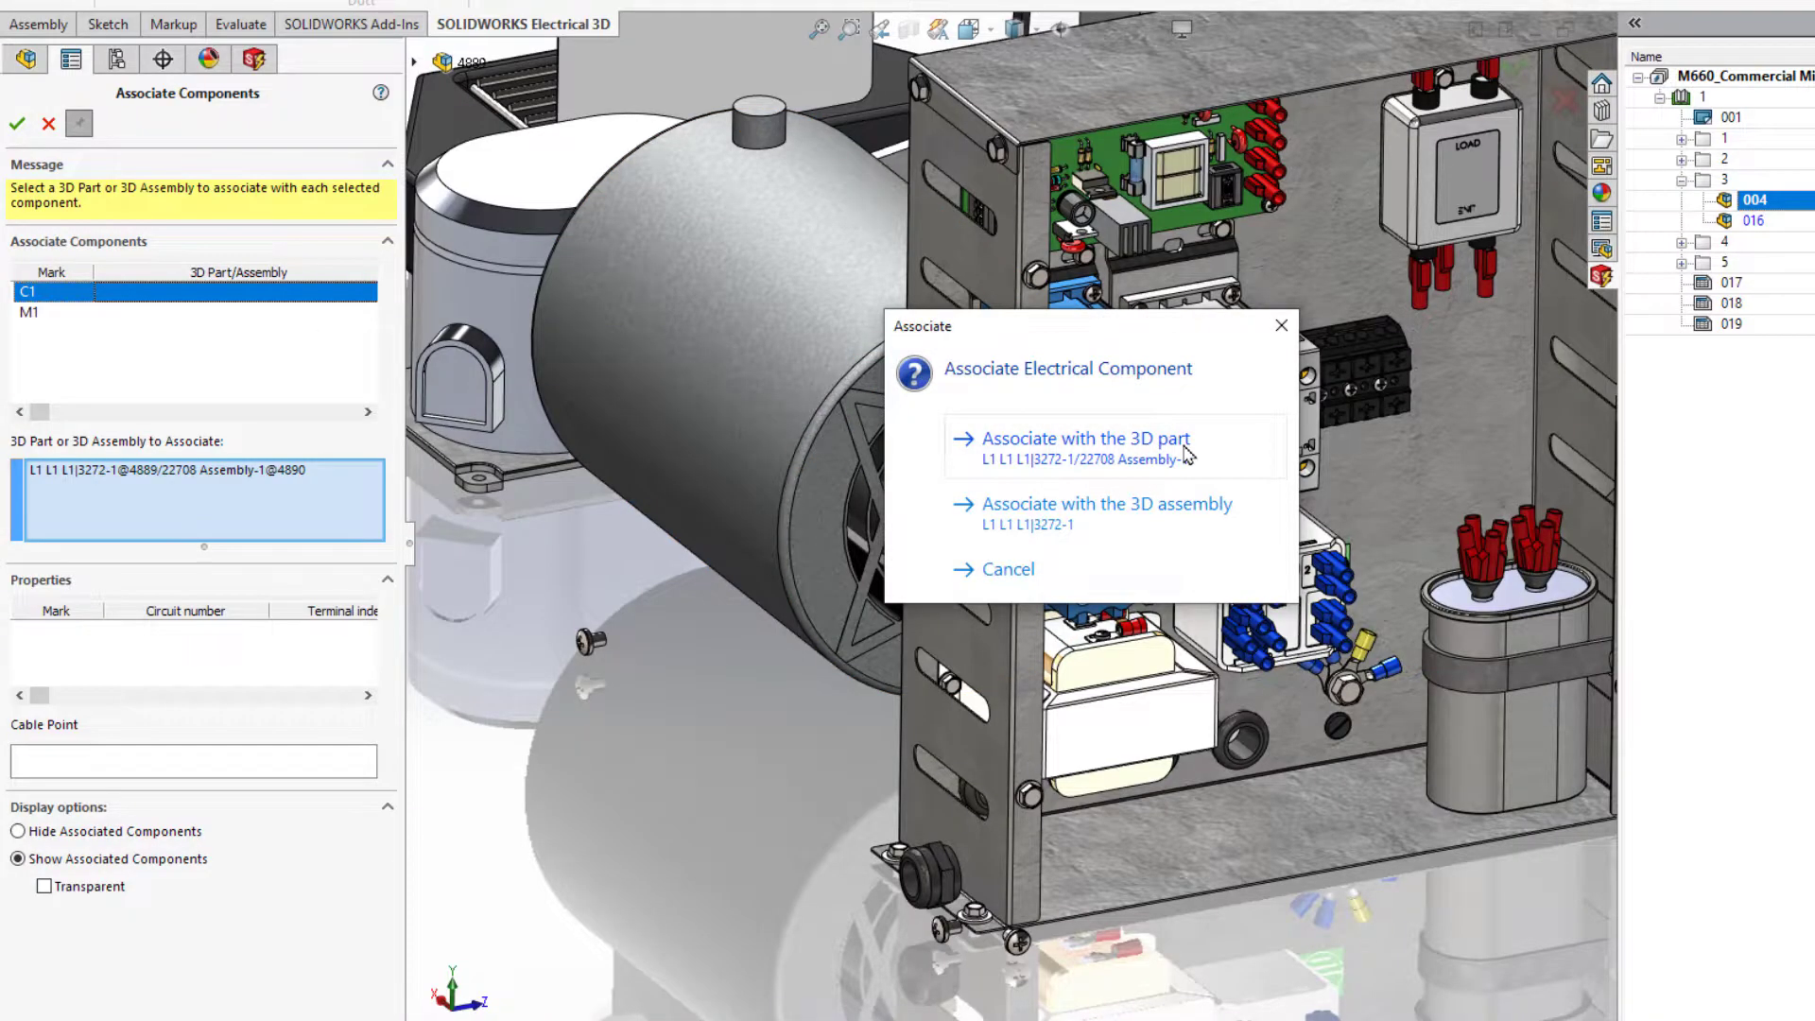
click(1066, 433)
click(724, 492)
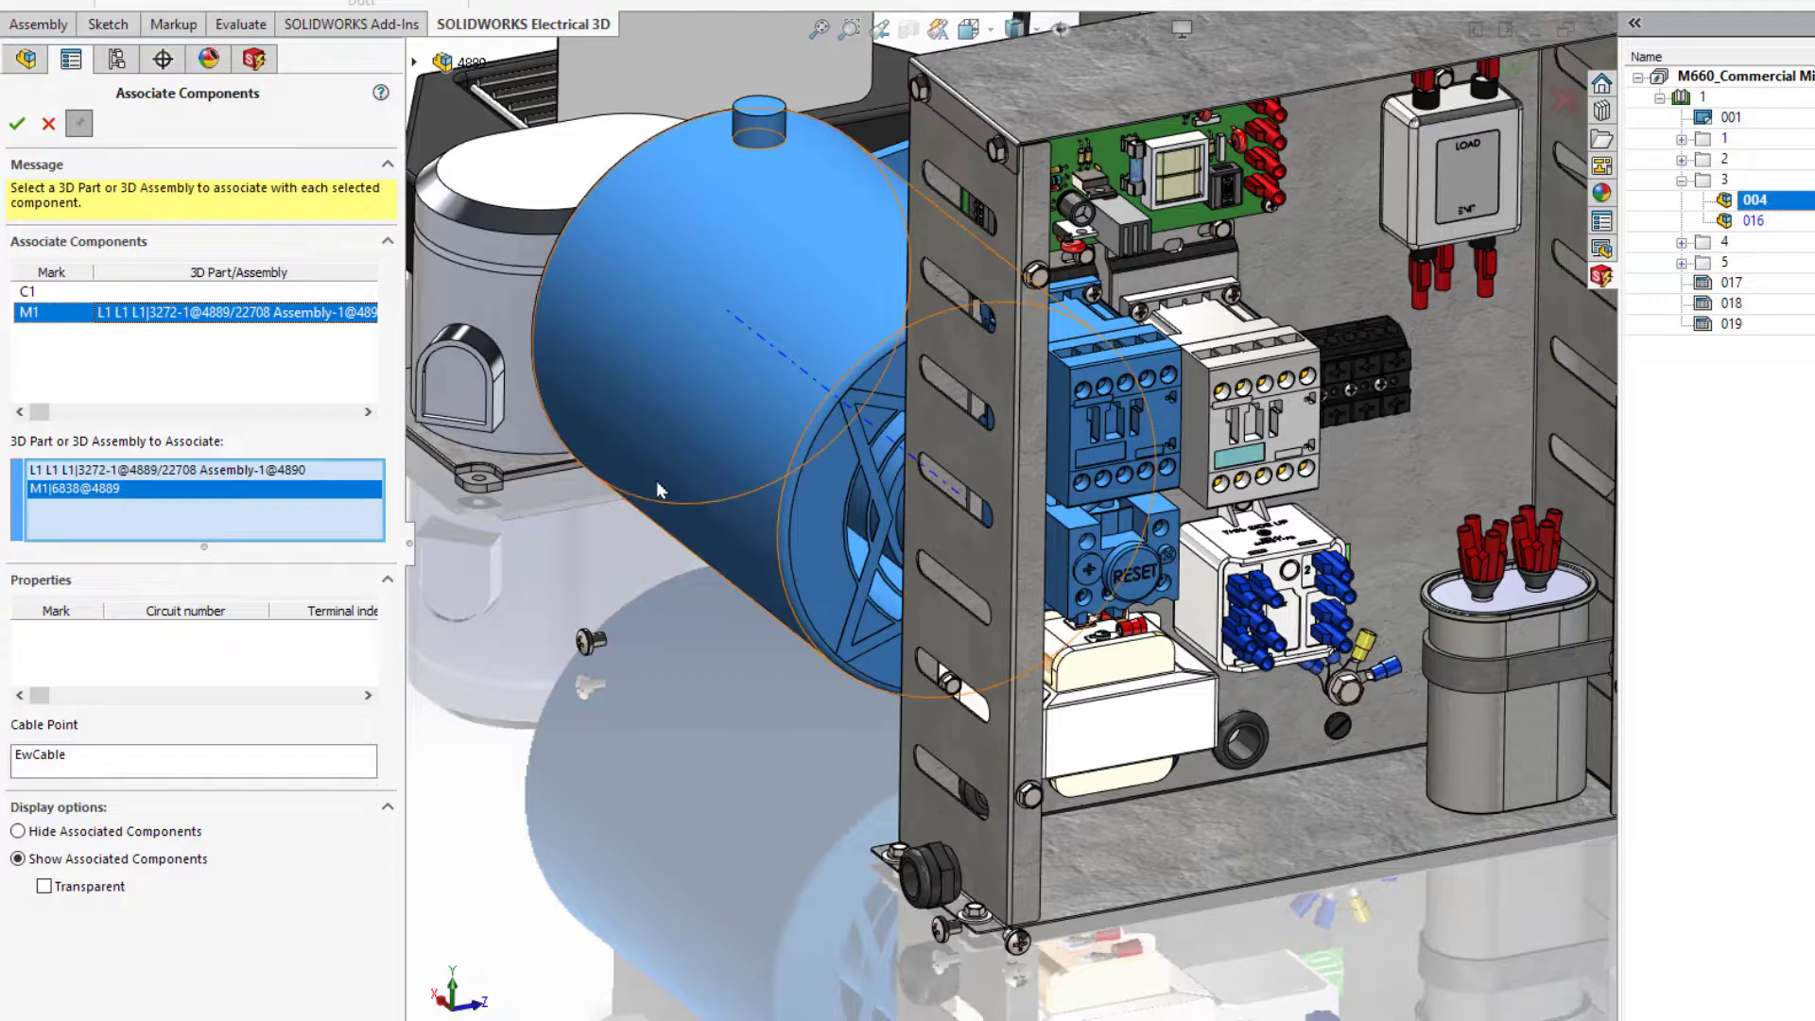
click(16, 124)
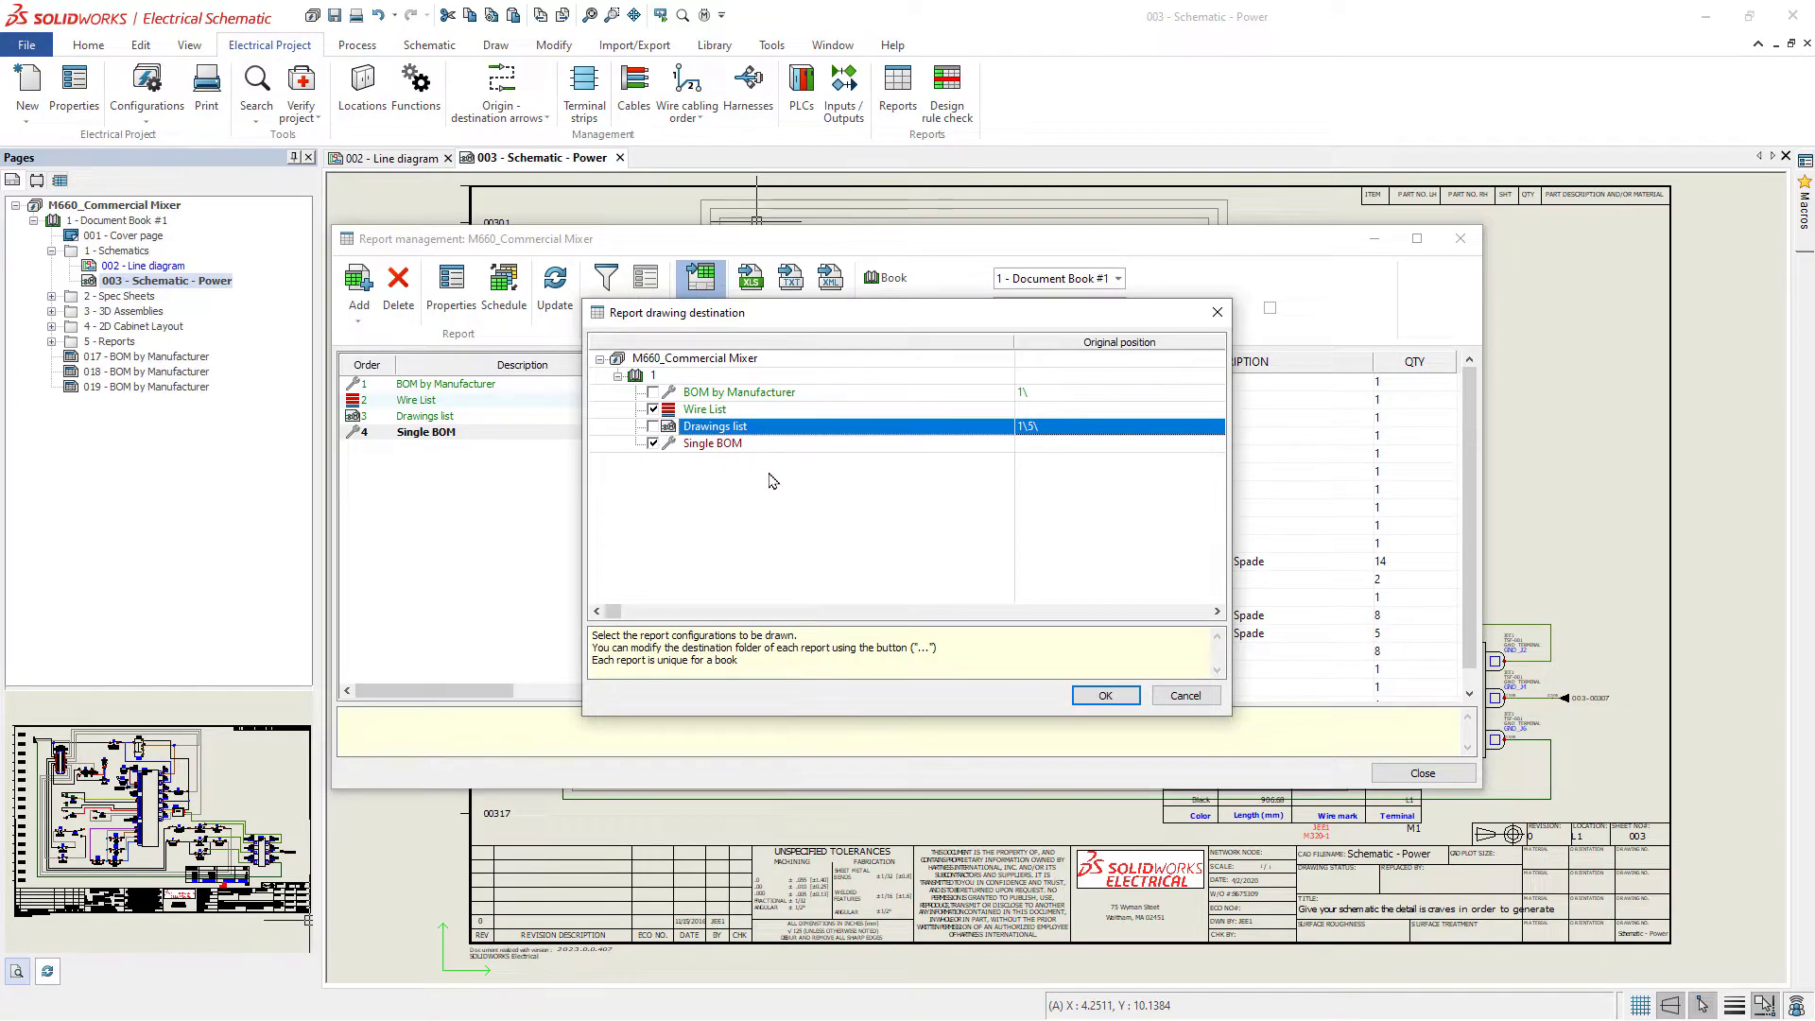
Generate Wire List and Single BOM pages, then paste the BOM table at the power schematic's upper right
click(1105, 696)
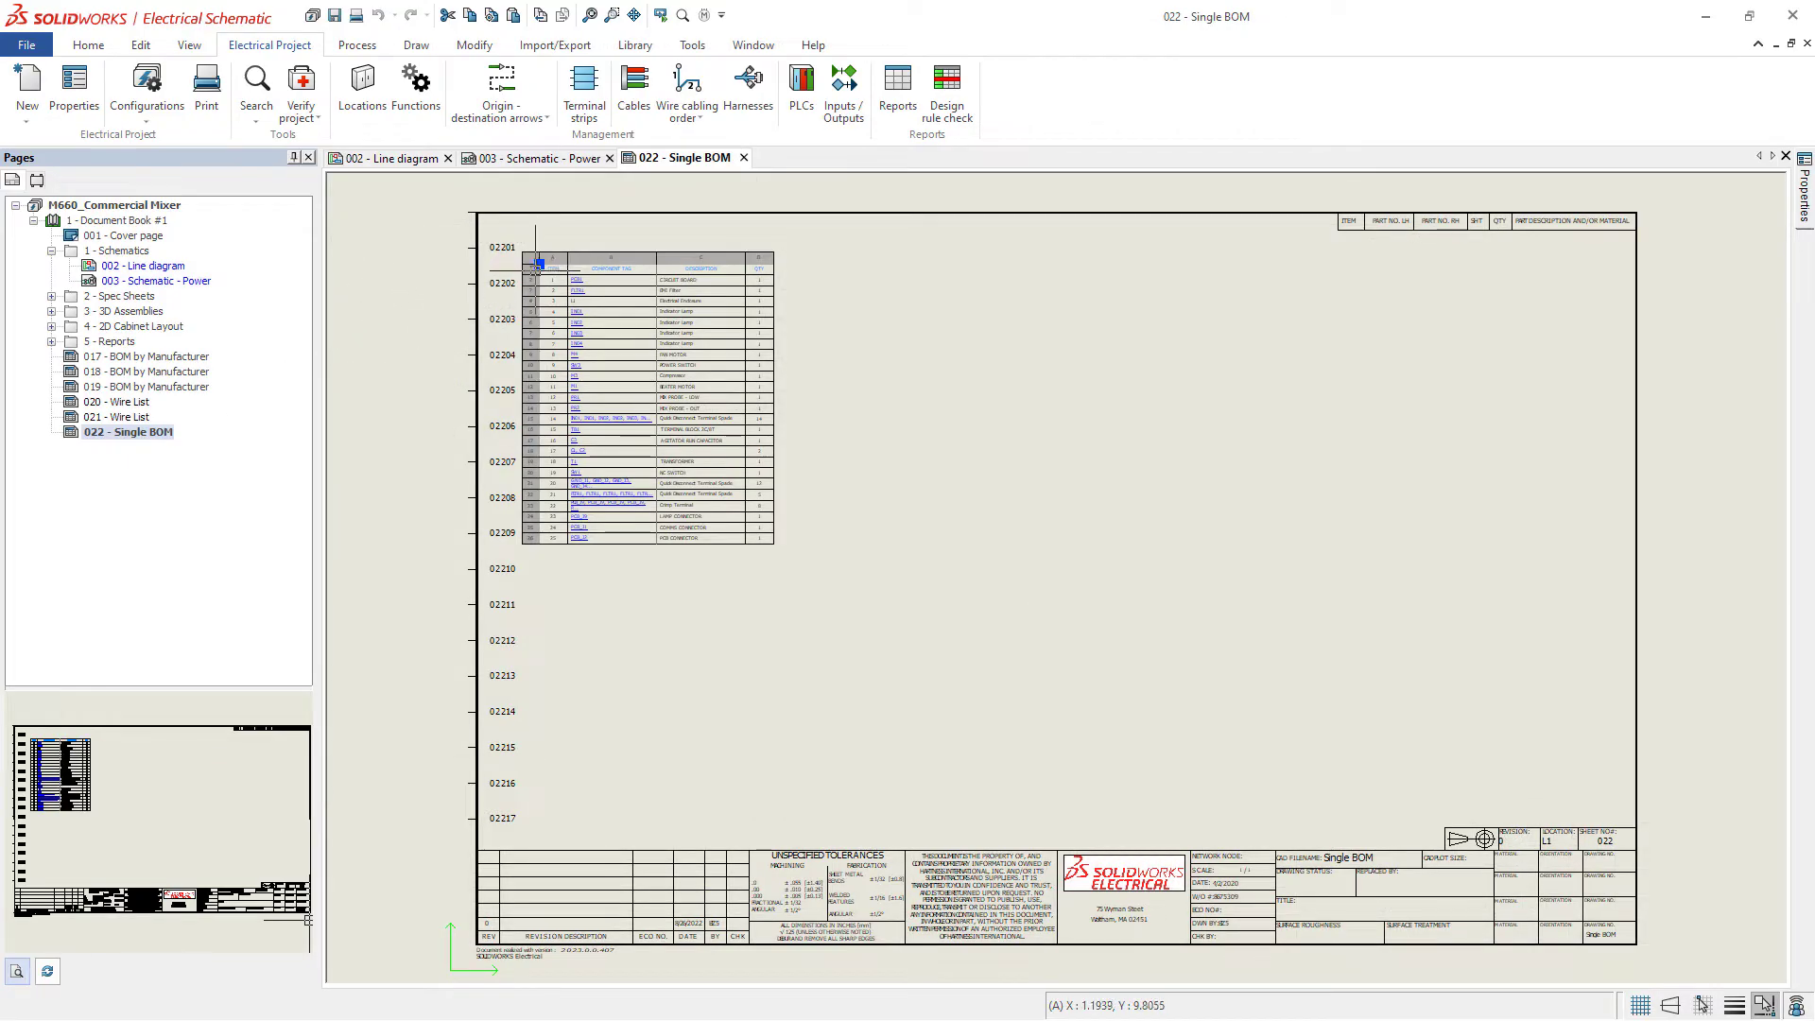
double_click(151, 282)
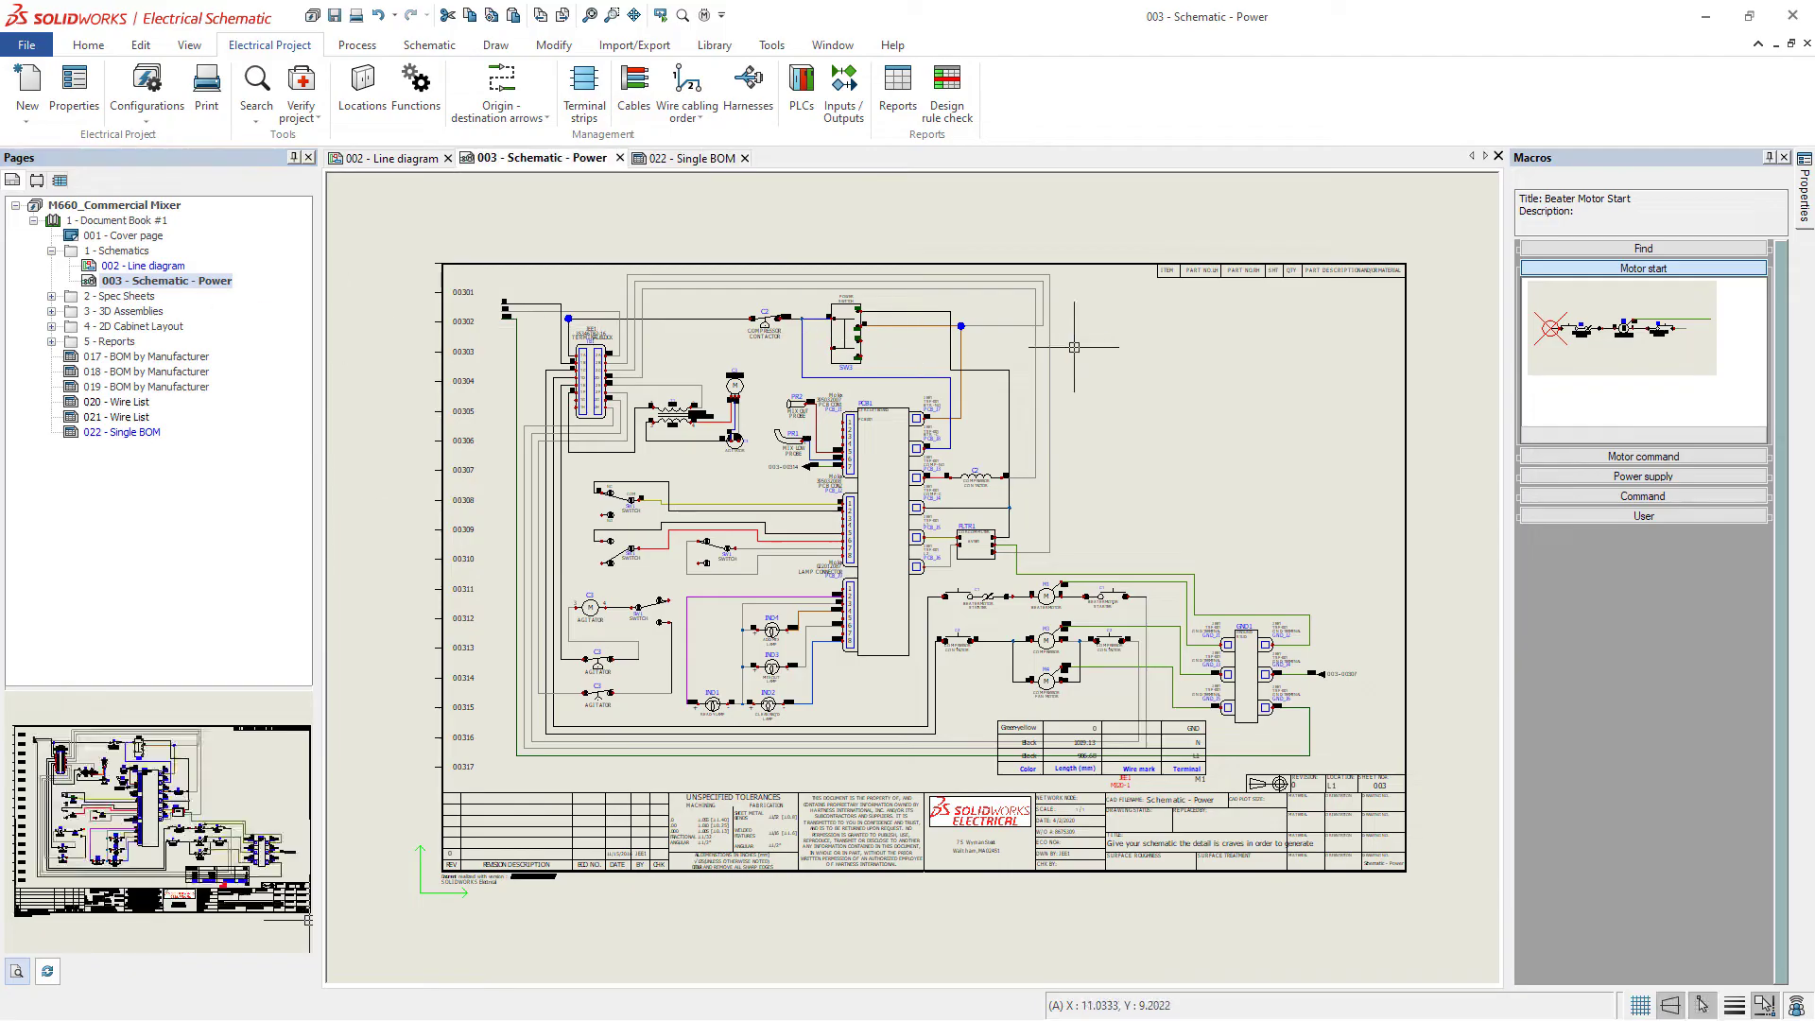
key(ctrl+v)
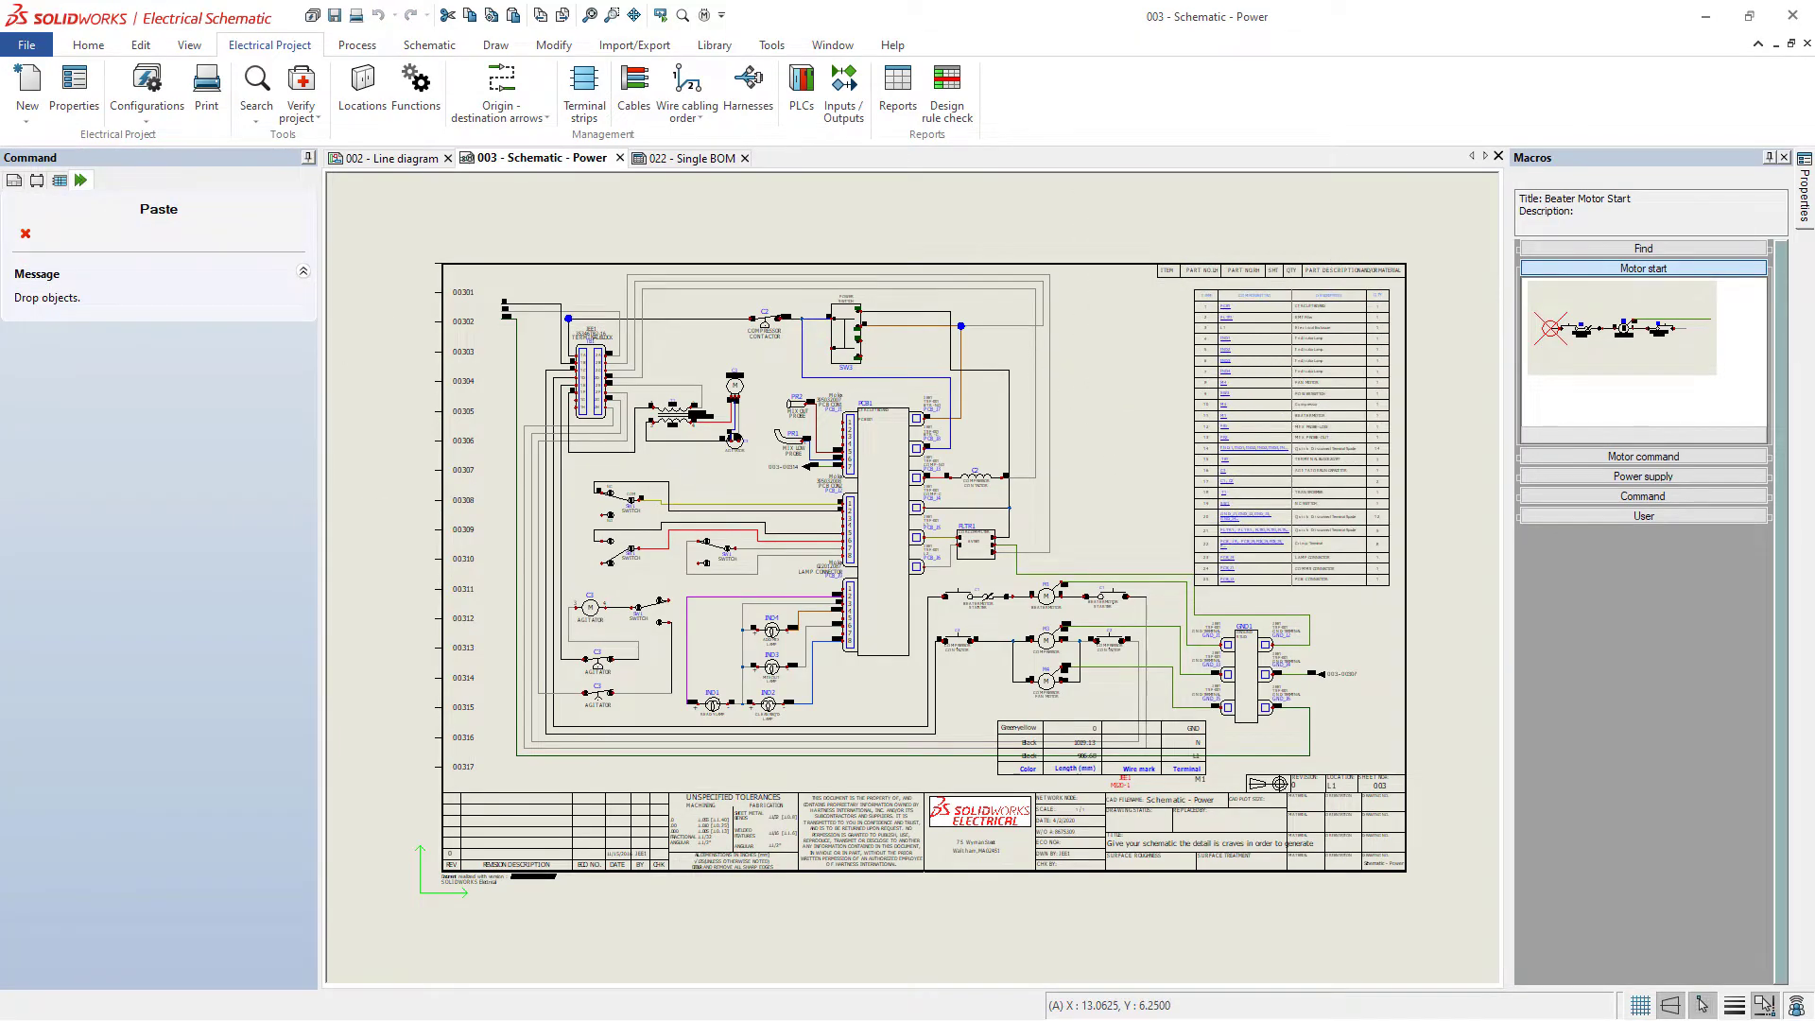
click(1200, 521)
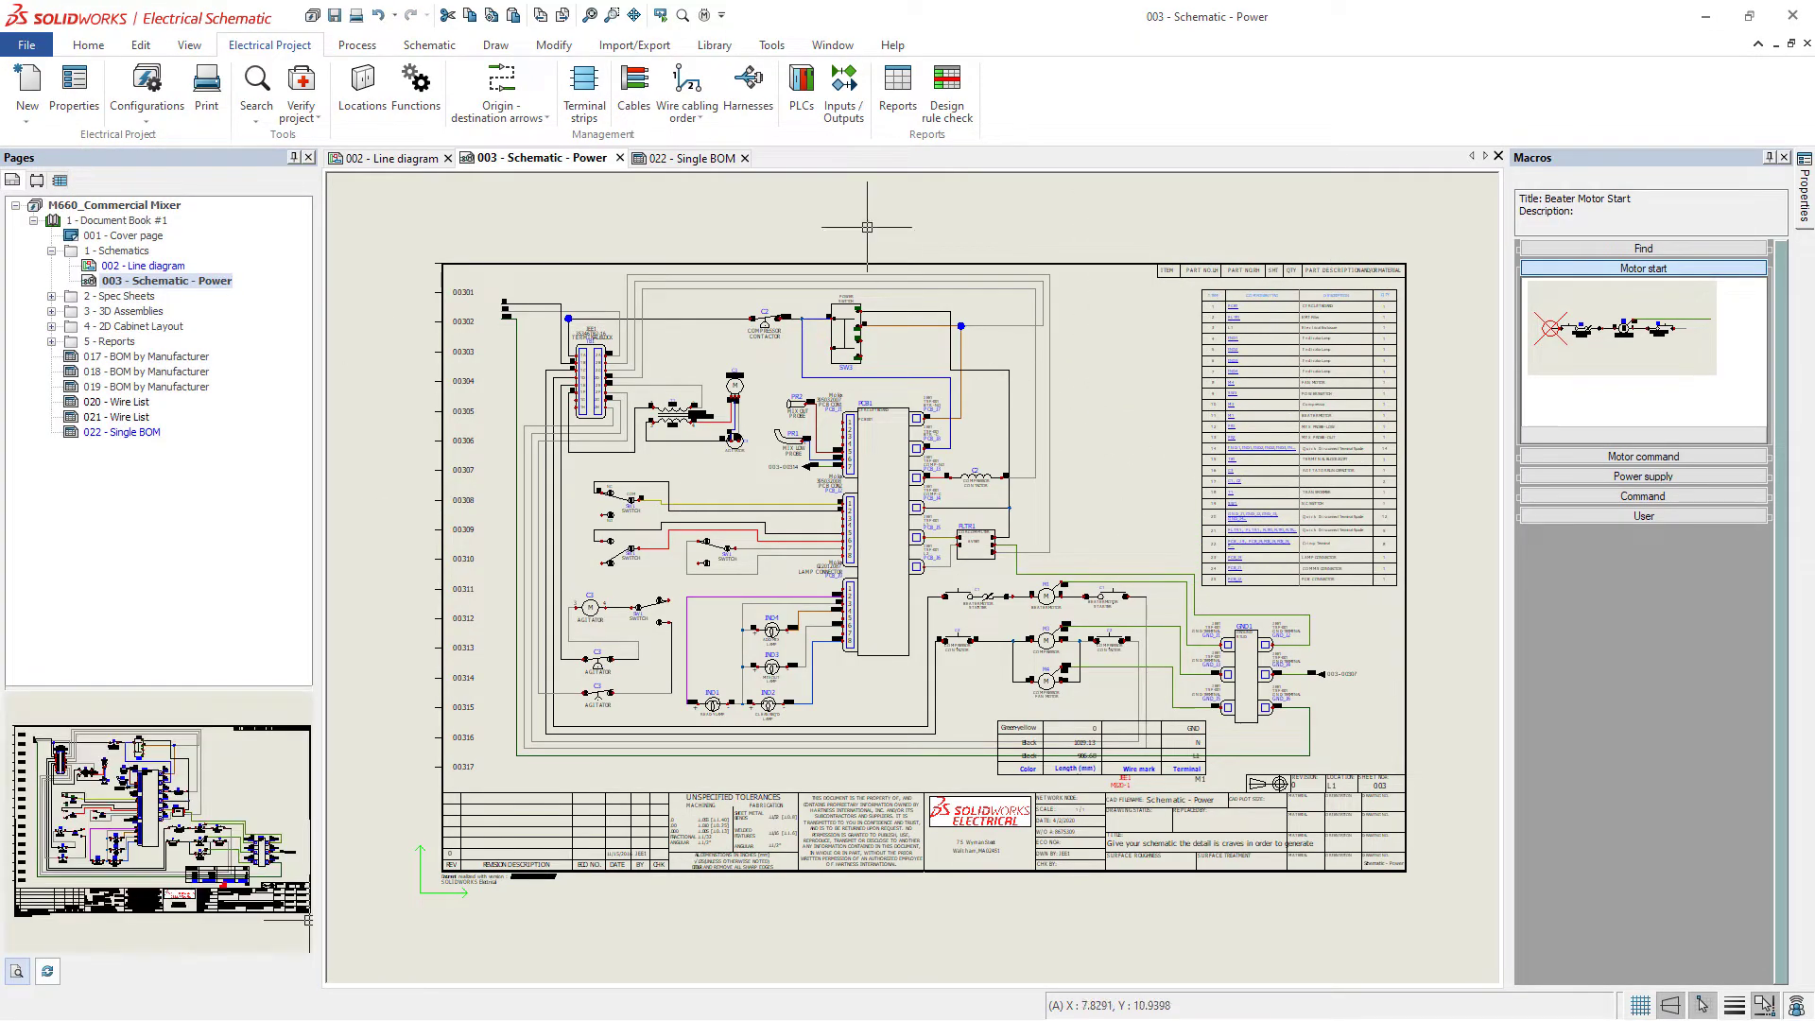
click(1447, 614)
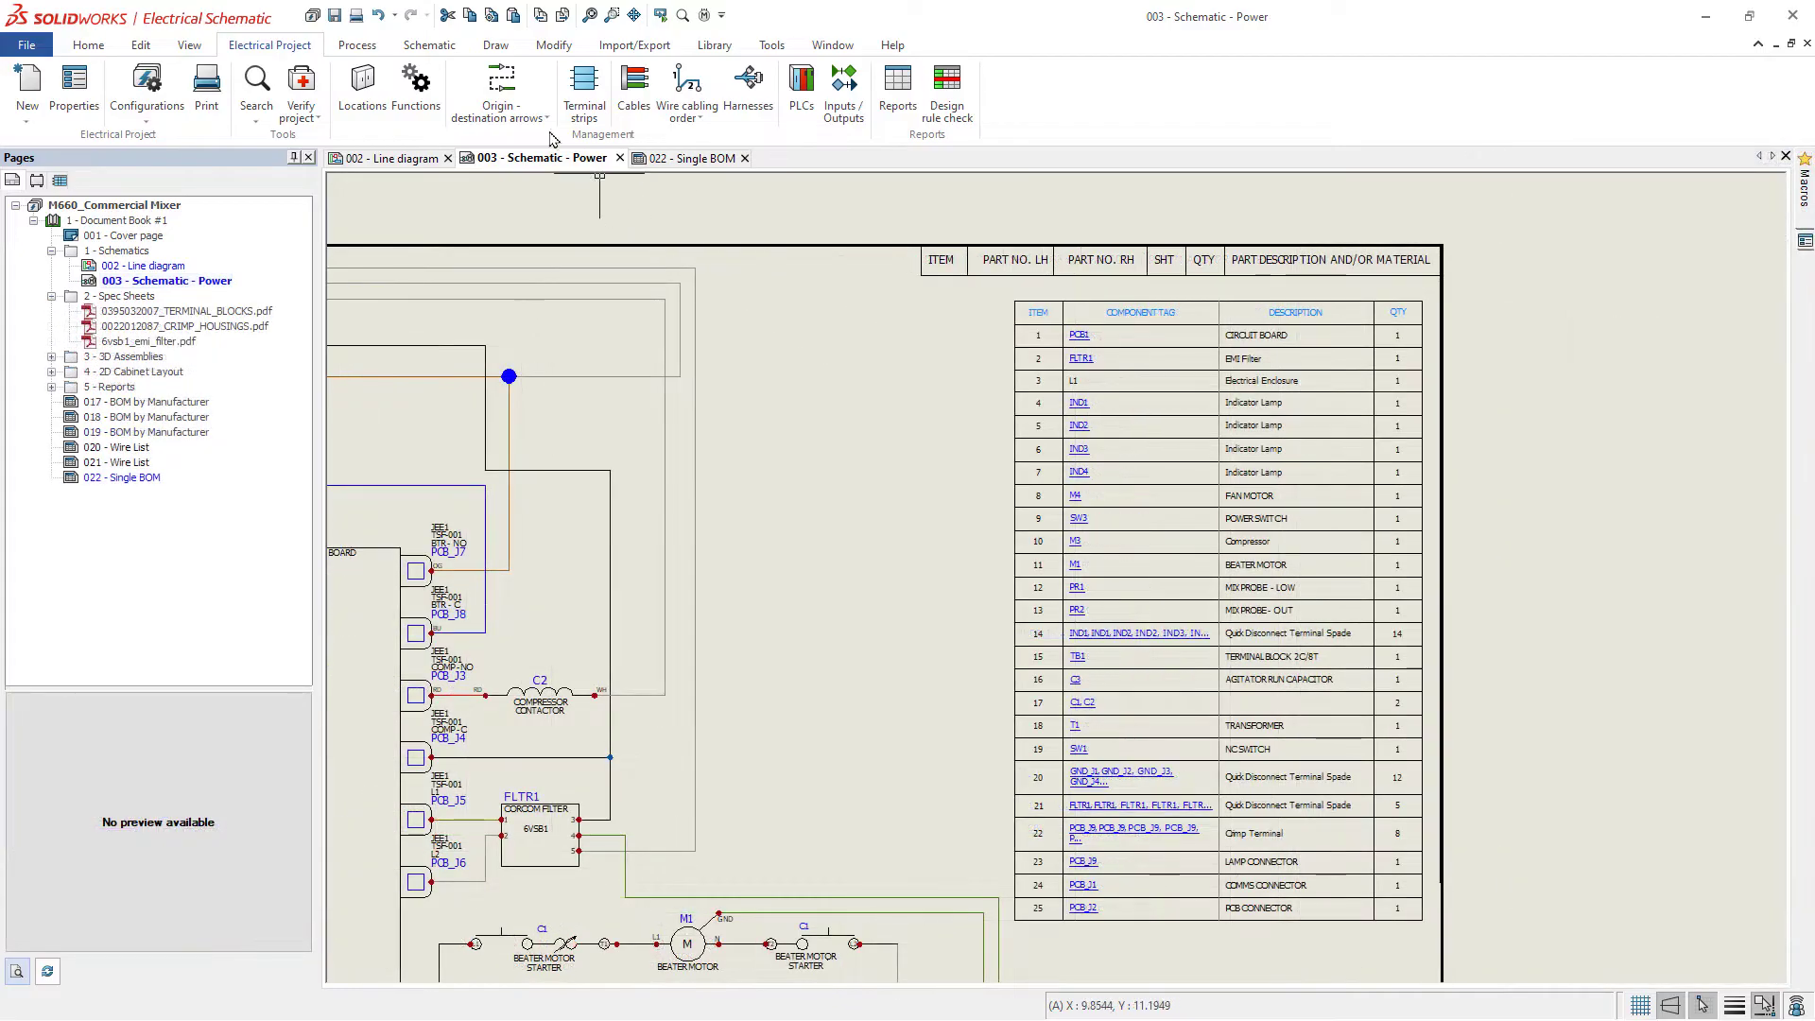
Start inserting the mixer model images from the Draw tools
click(495, 45)
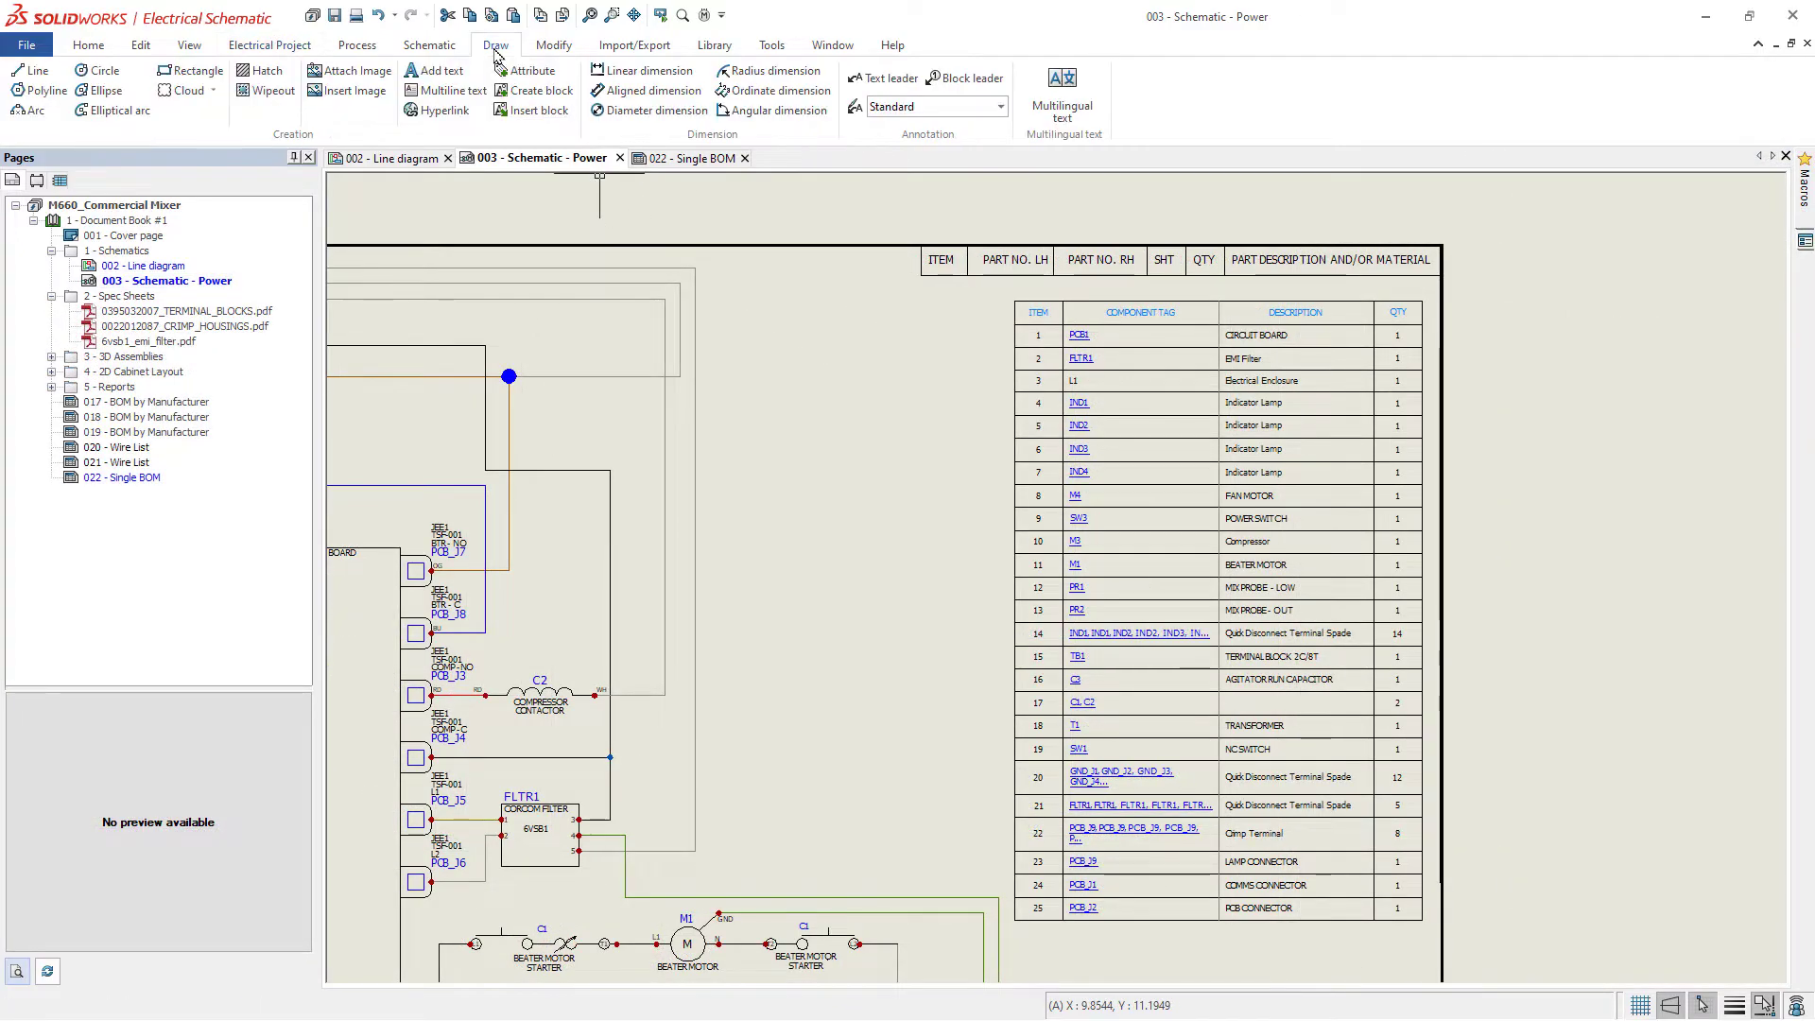
click(358, 91)
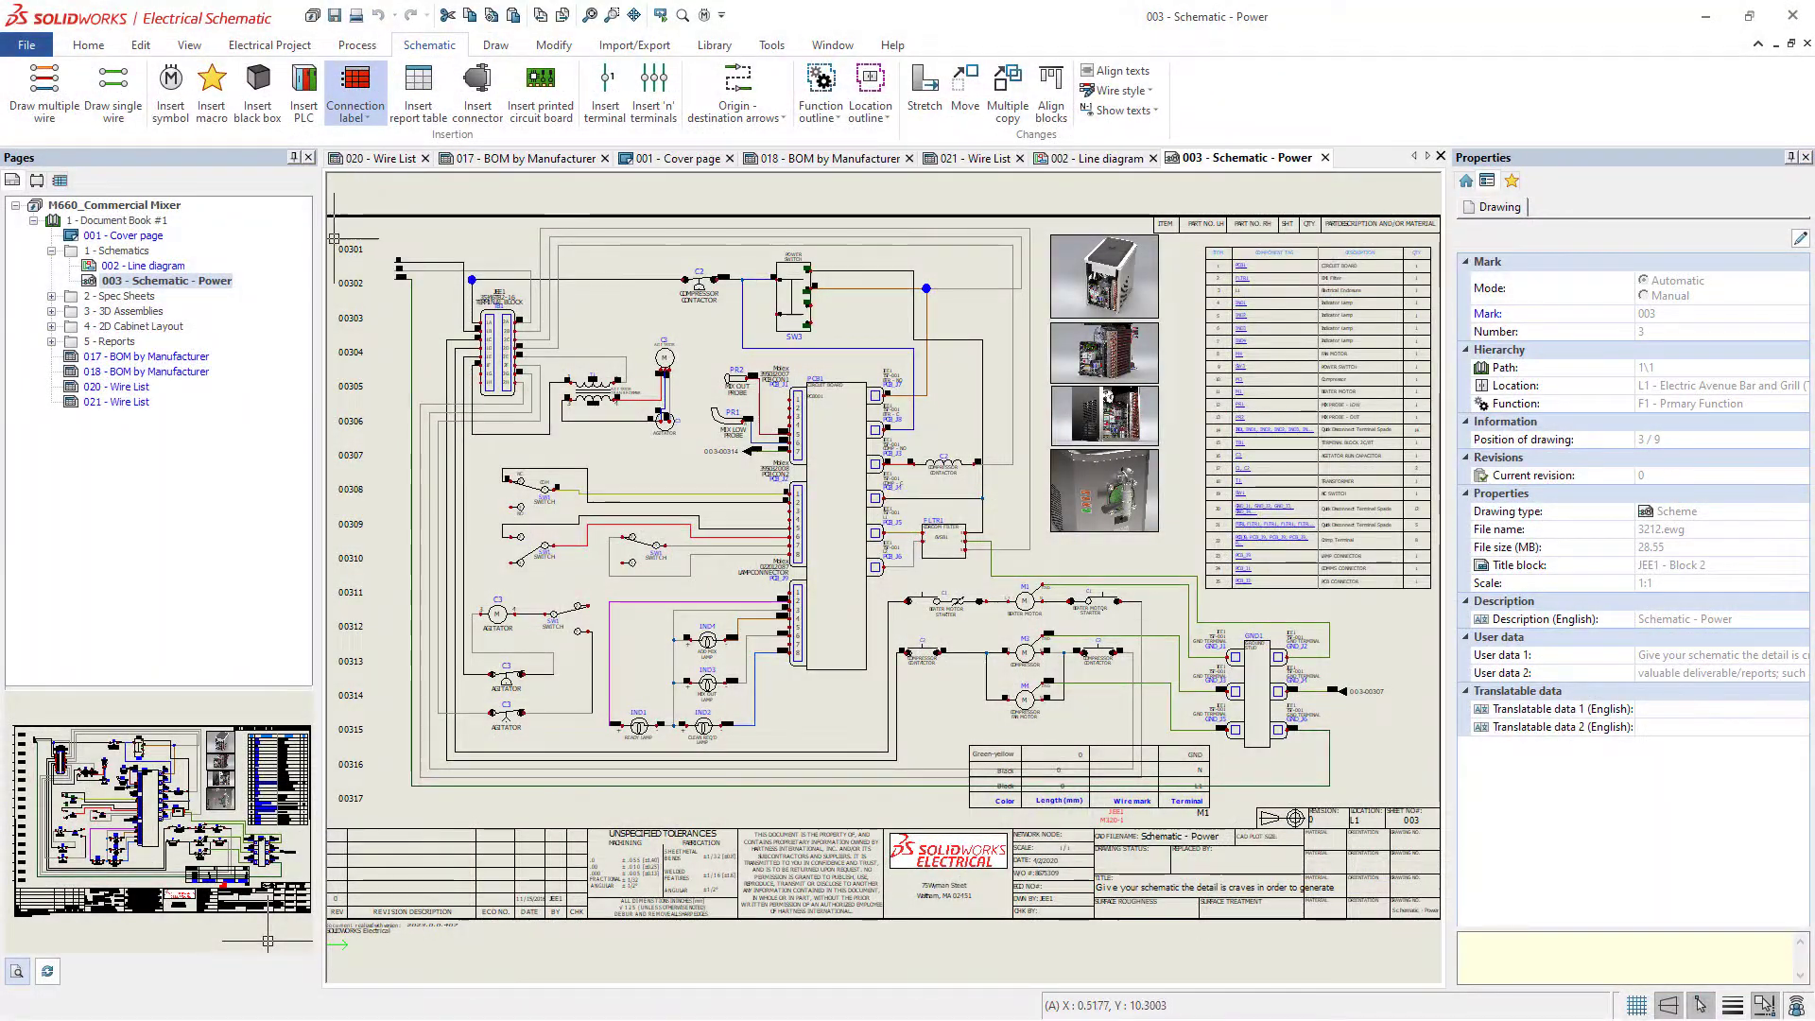
Open the 017 BOM by Manufacturer and 020 Wire List pages, then bring up Document Book #1 options
double_click(205, 358)
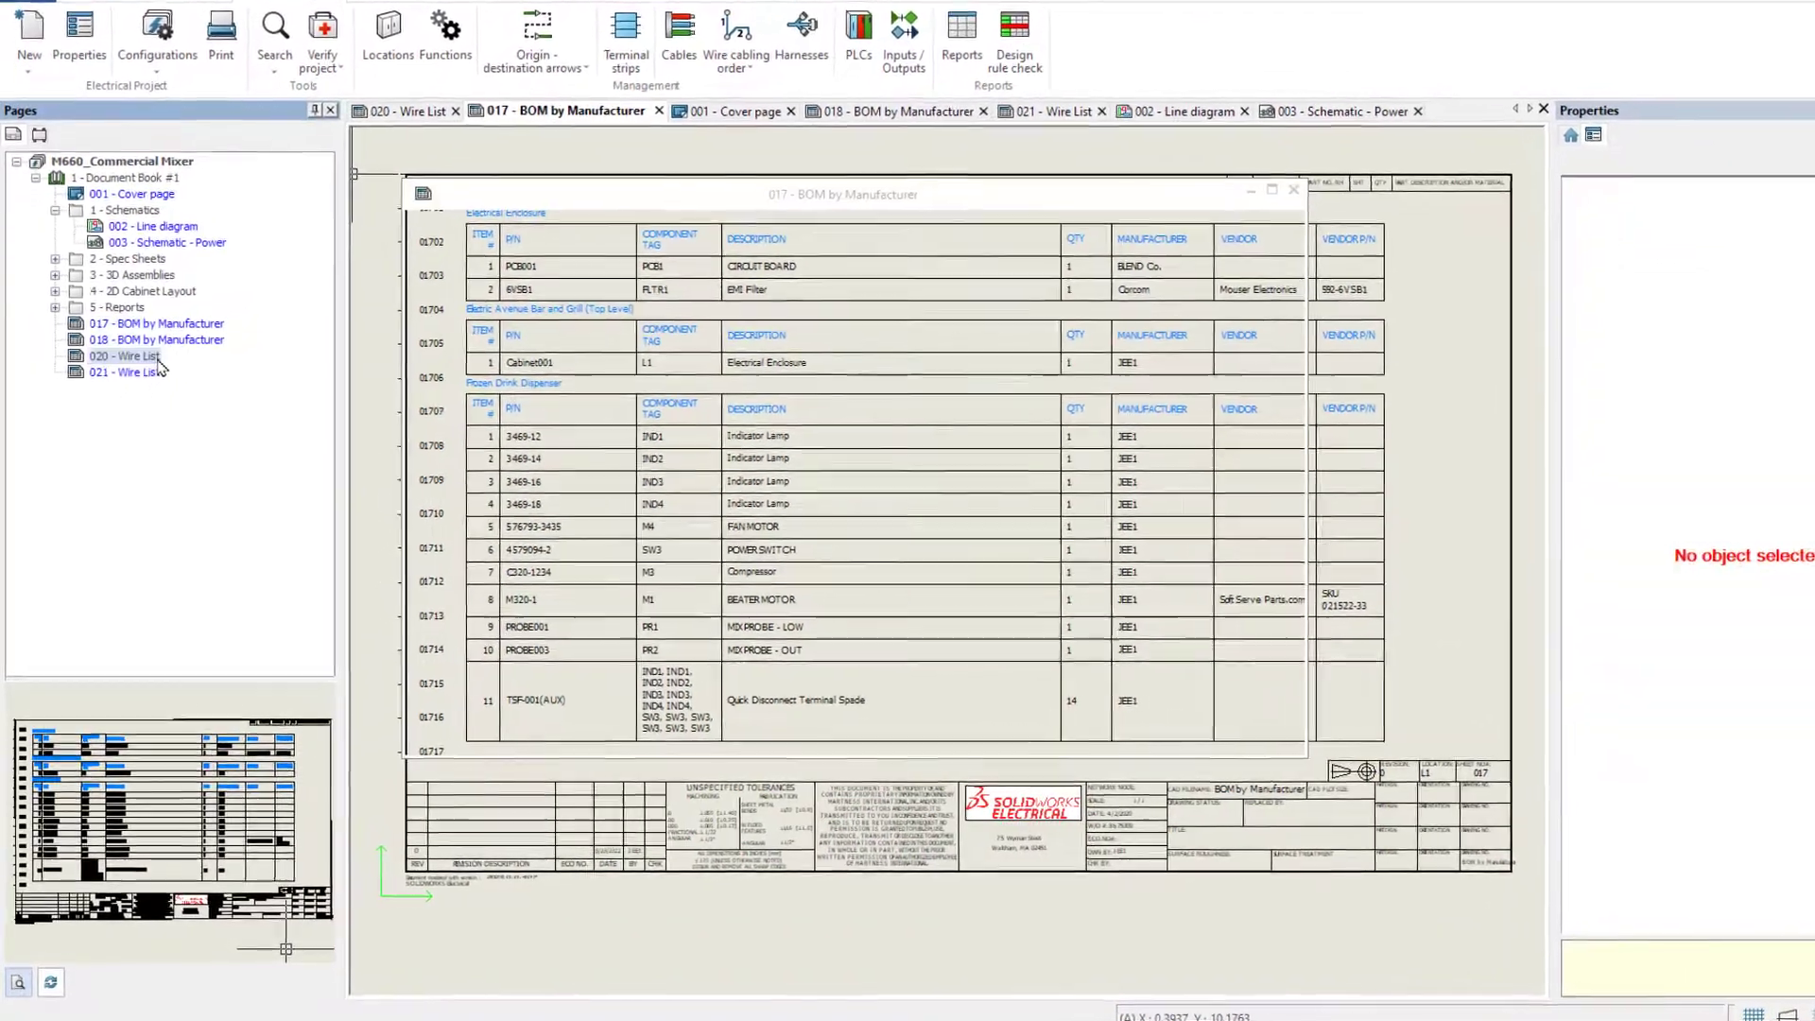
double_click(151, 357)
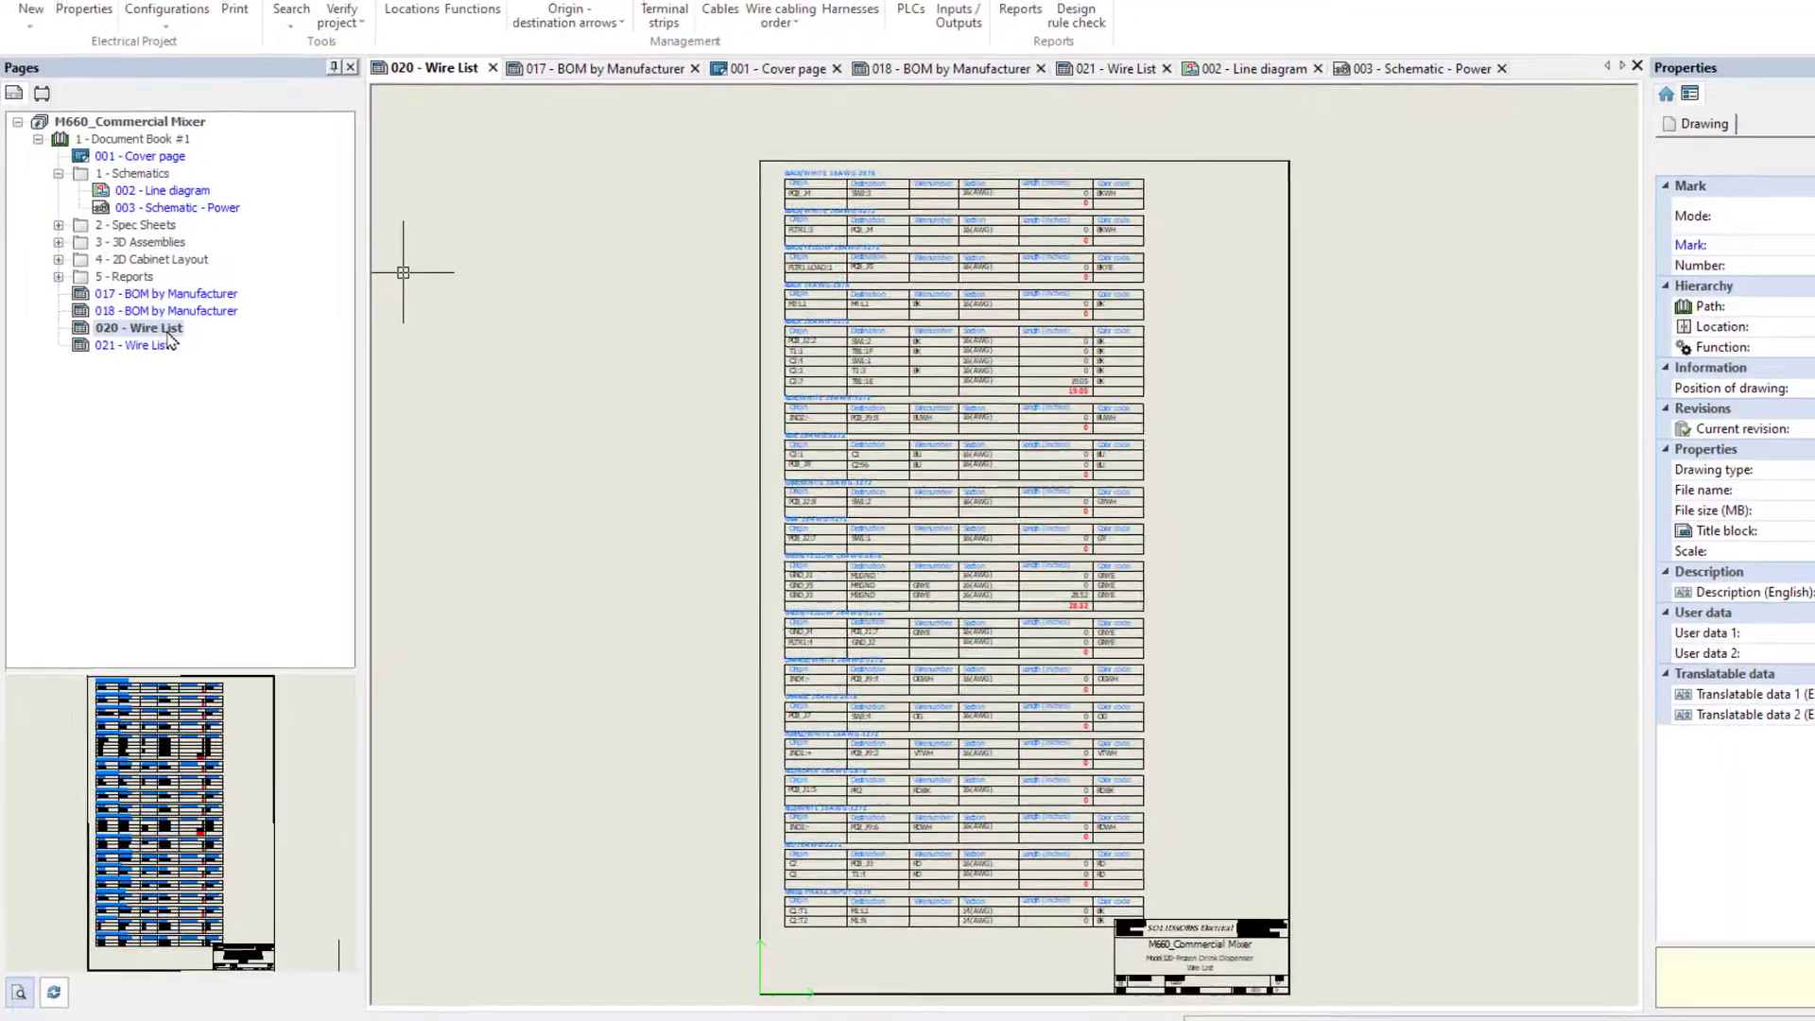
right_click(169, 114)
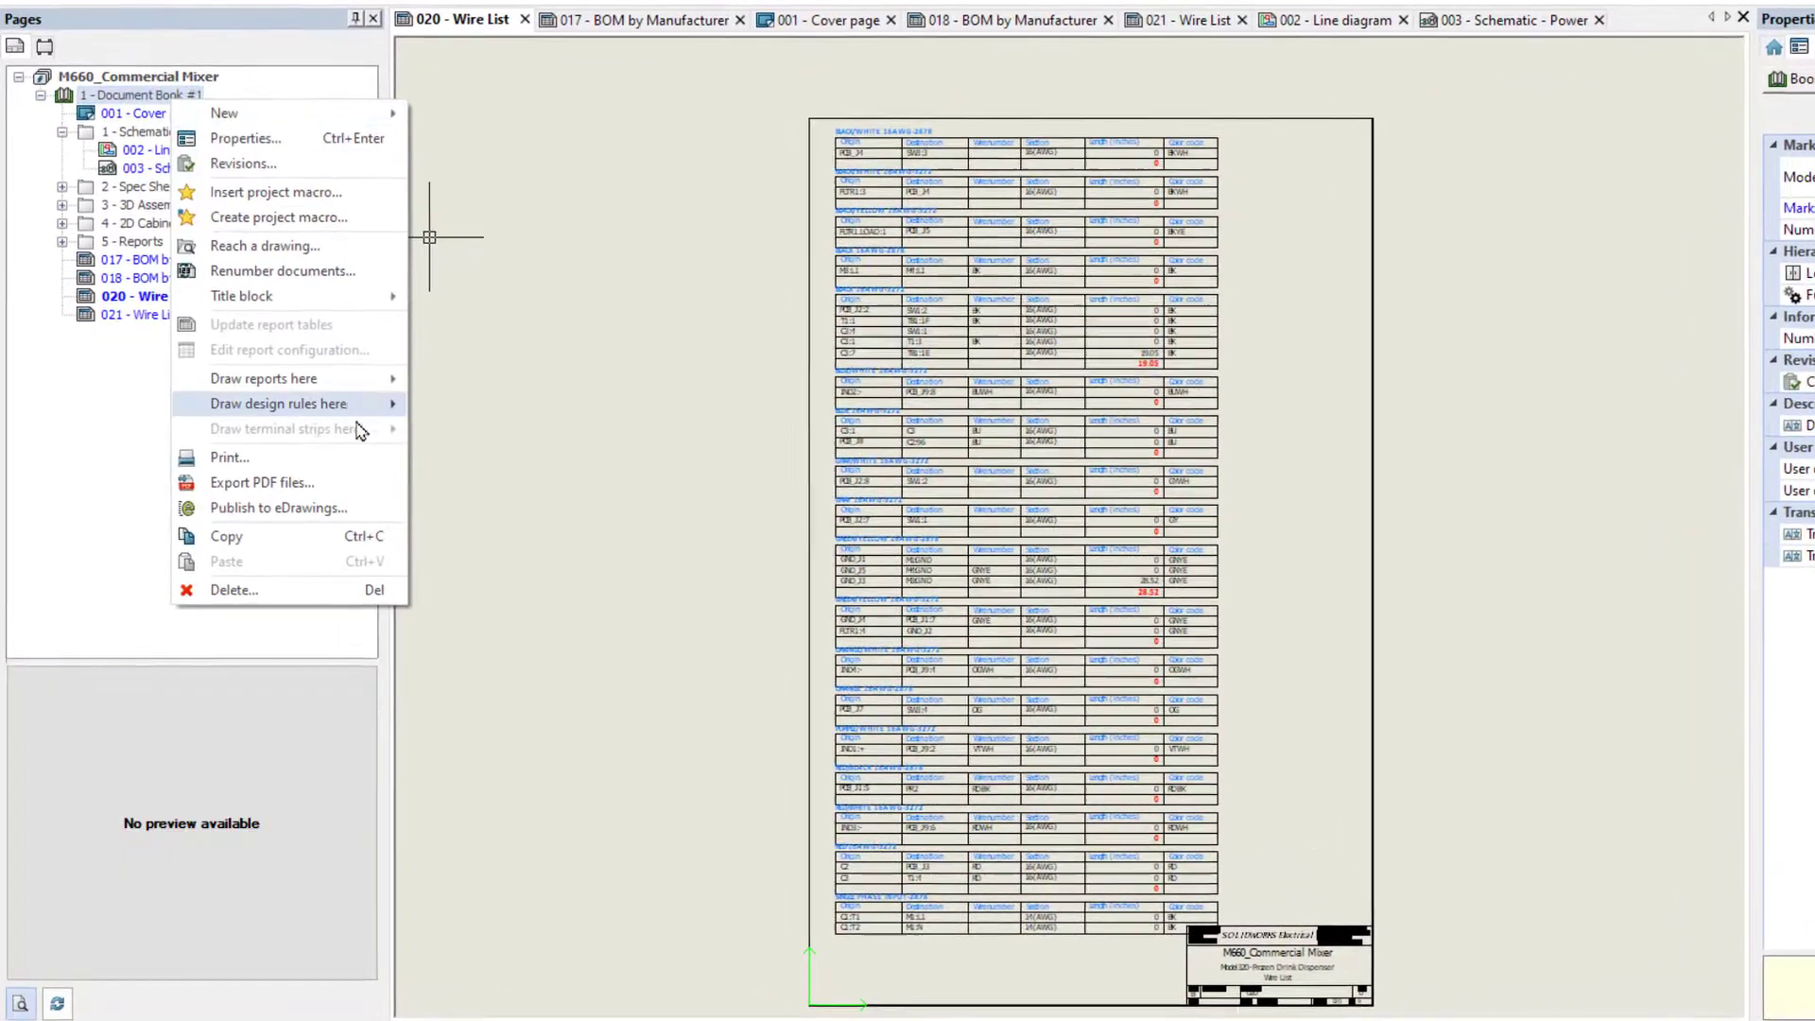